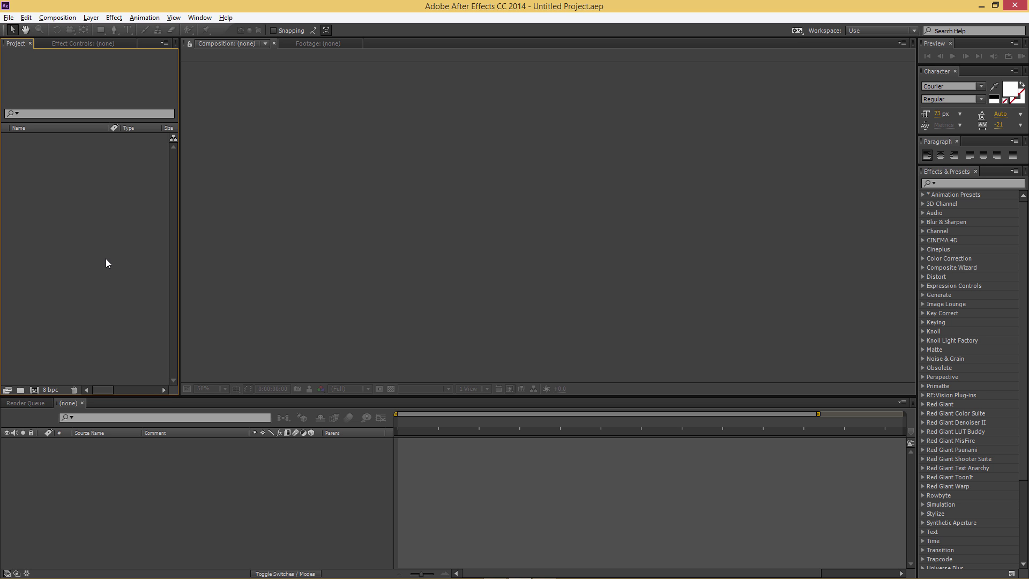
- Create a new HDTV 1080 24 composition with a duration of 5 seconds (0:00:05:00)
{"action": "left_click", "coordinate": [33, 390]}
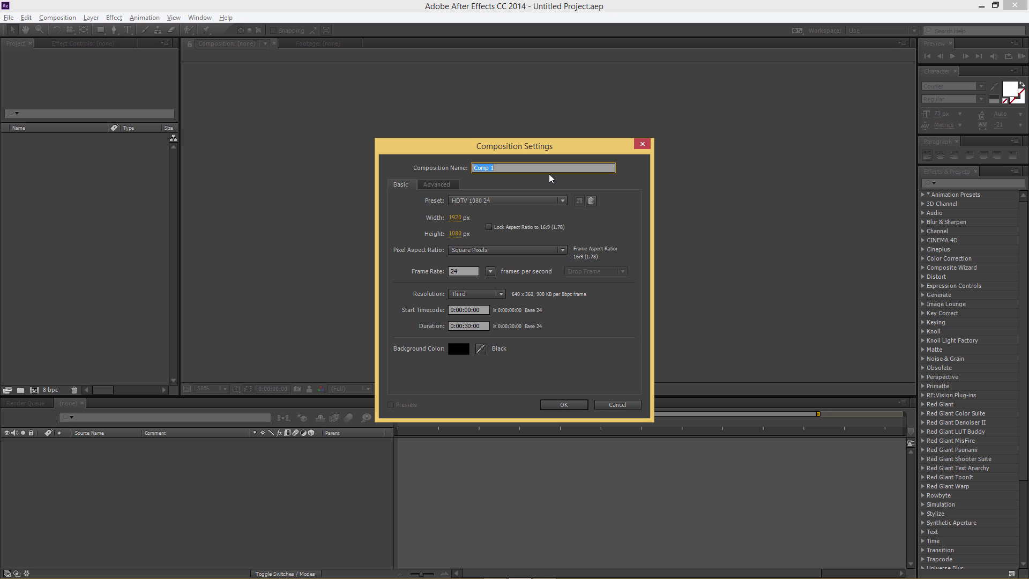
{"action": "double_click", "coordinate": [467, 325]}
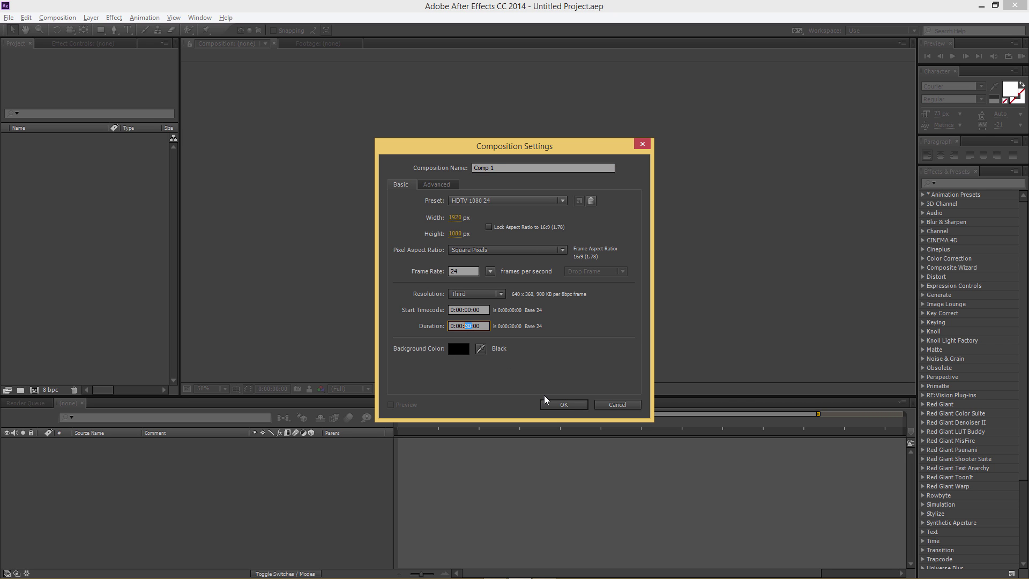
{"action": "type", "text": "05"}
{"action": "left_click", "coordinate": [558, 406]}
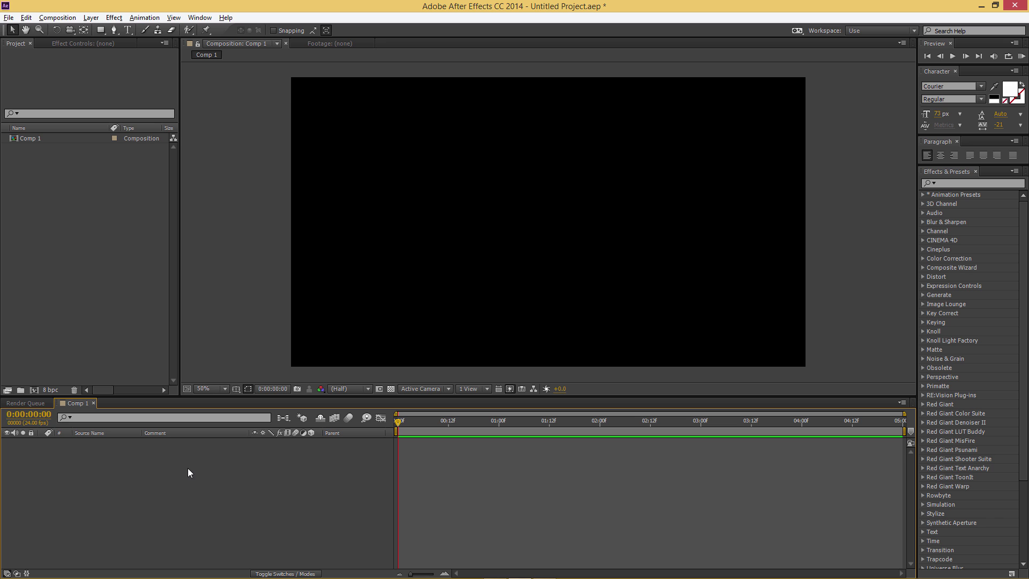
- Add a new composition-sized solid layer named Shockwave
{"action": "right_click", "coordinate": [187, 468]}
{"action": "mouse_move", "coordinate": [230, 353]}
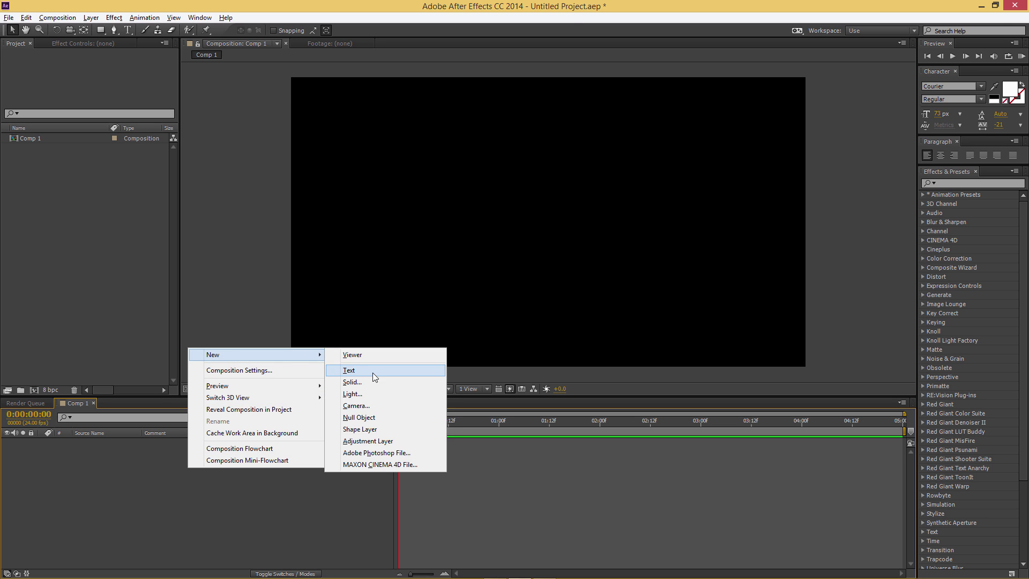
{"action": "left_click", "coordinate": [372, 377]}
{"action": "type", "text": "Sho"}
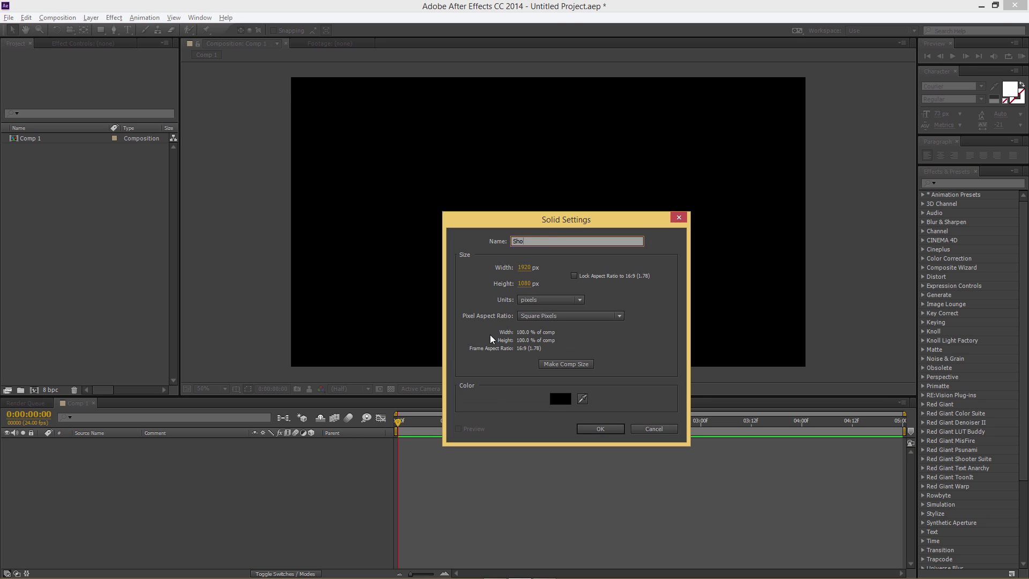
{"action": "type", "text": "ckwave"}
{"action": "left_click", "coordinate": [585, 430]}
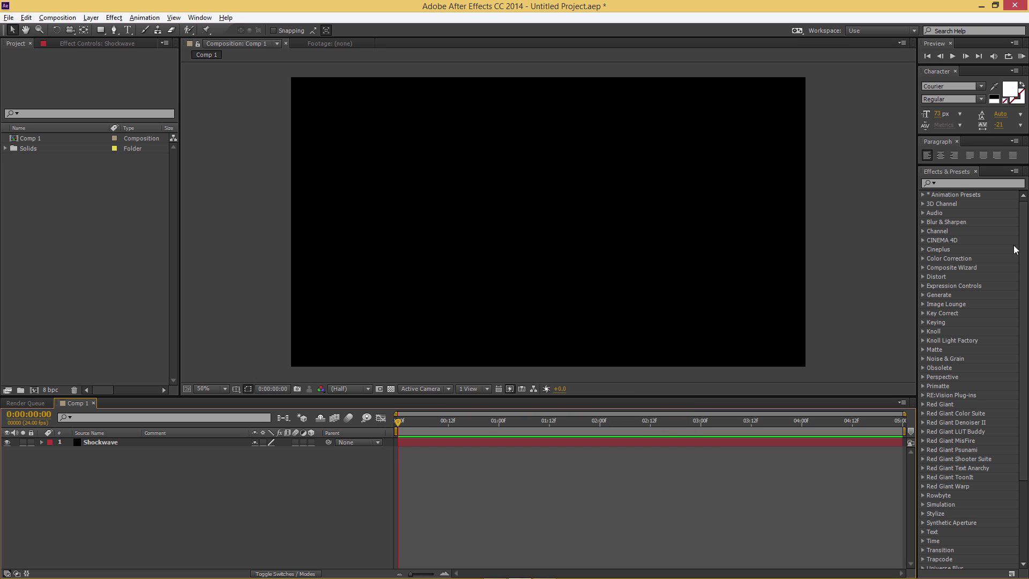
- Search the effects for "form" and apply the Trapcode Form effect to the Shockwave layer
{"action": "left_click", "coordinate": [959, 183]}
{"action": "type", "text": "fo"}
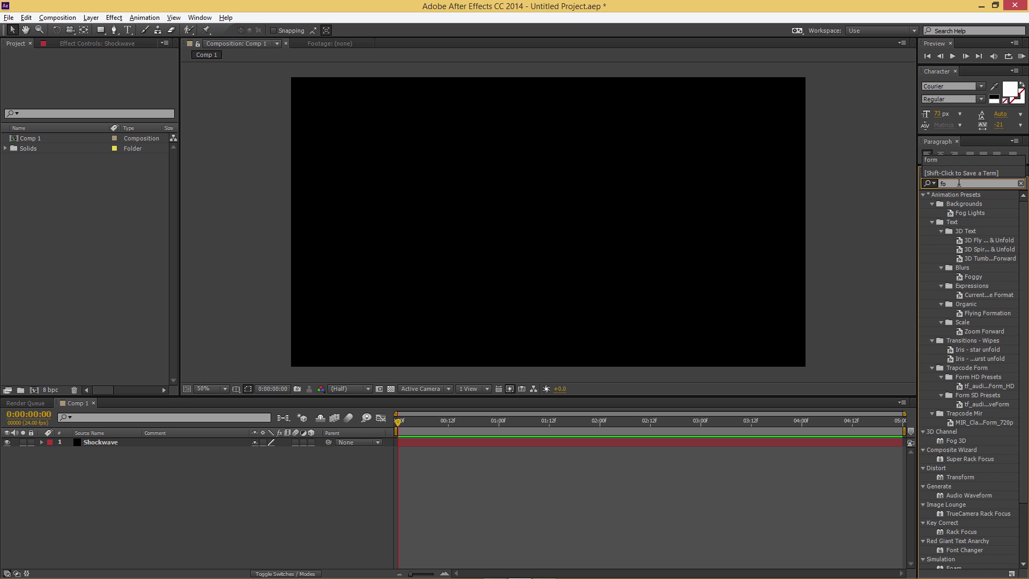
{"action": "type", "text": "rm"}
{"action": "left_click", "coordinate": [958, 358]}
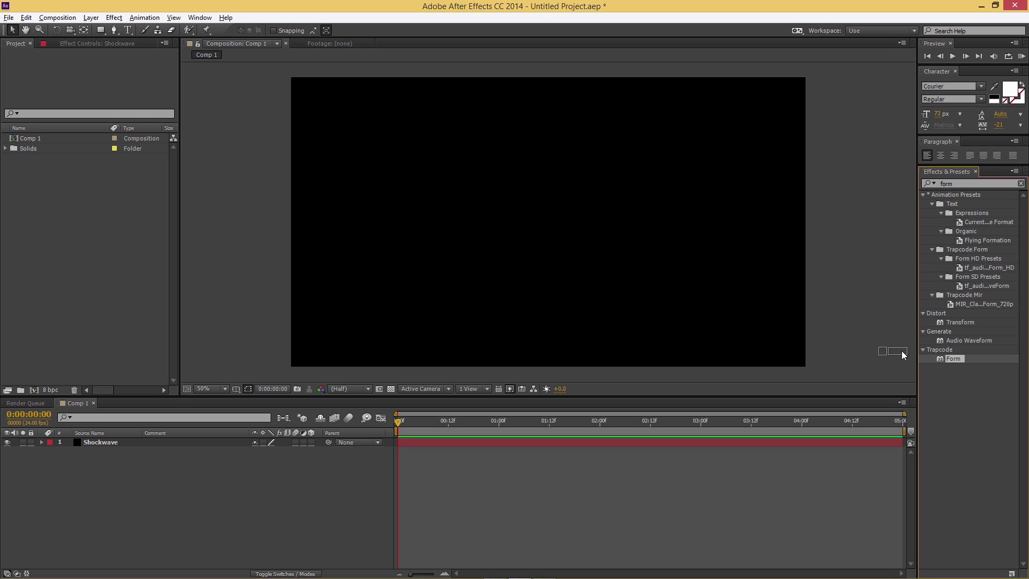
{"action": "left_click_drag", "start_coordinate": [901, 350], "coordinate": [122, 442]}
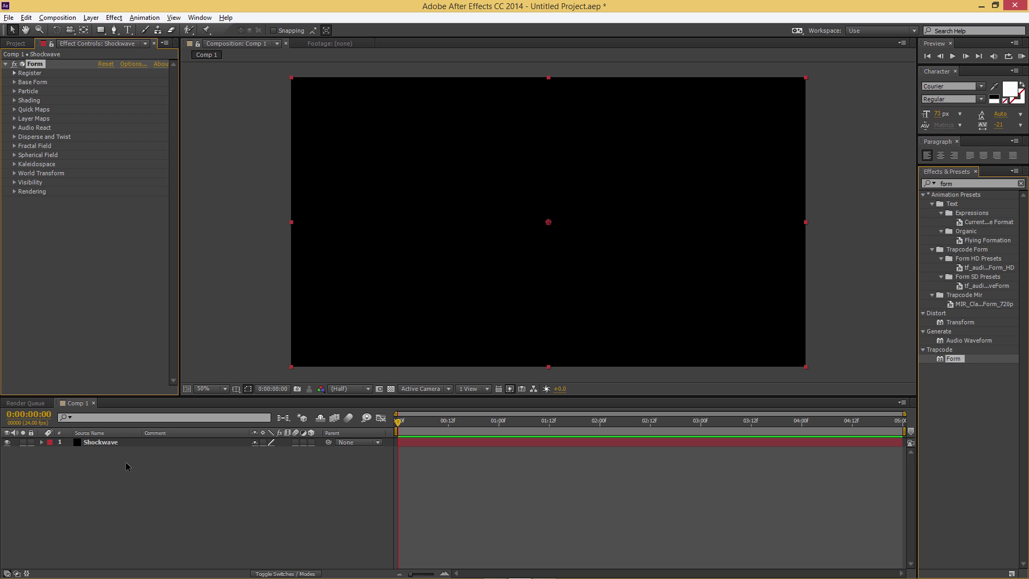
{"action": "left_click", "coordinate": [127, 466]}
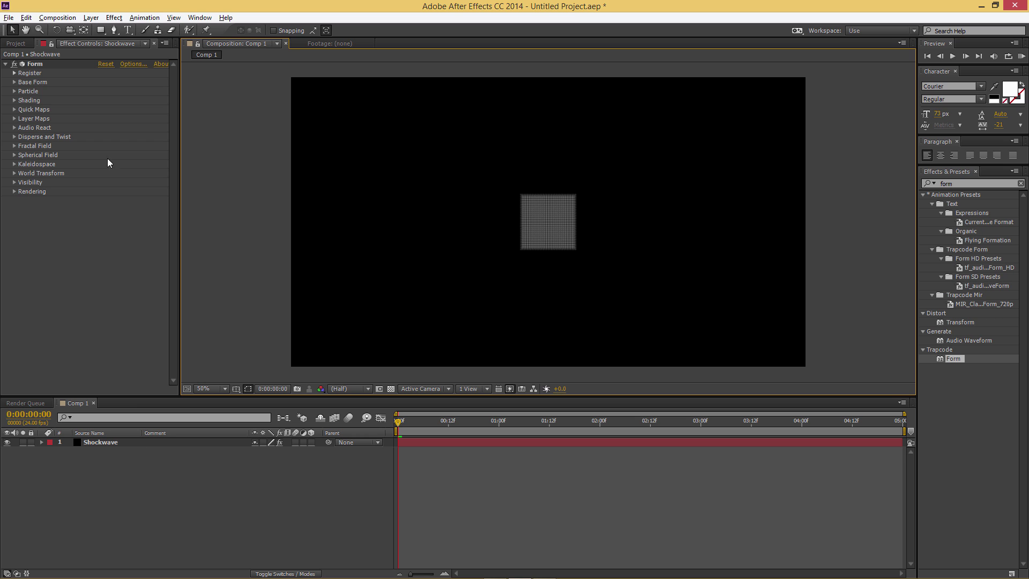
- Change Form's base form to Sphere - Layered
{"action": "left_click", "coordinate": [11, 82]}
{"action": "left_click", "coordinate": [14, 82]}
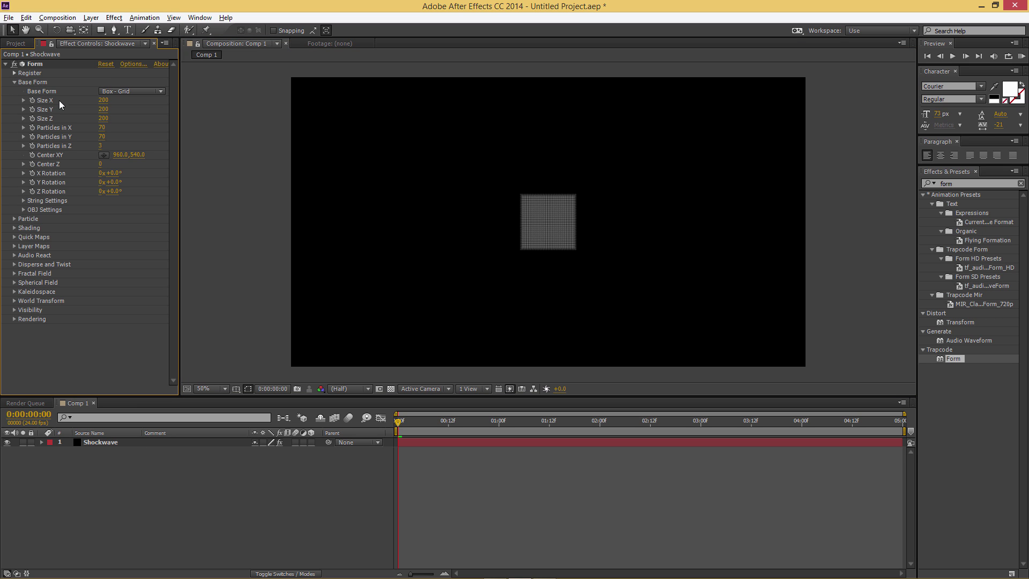
{"action": "left_click", "coordinate": [130, 91]}
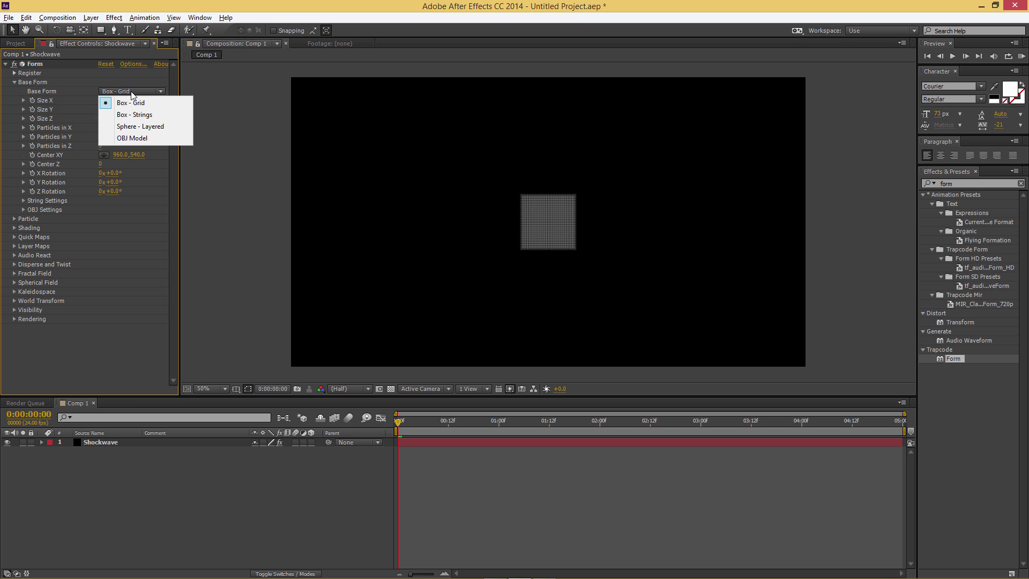
{"action": "left_click", "coordinate": [159, 127]}
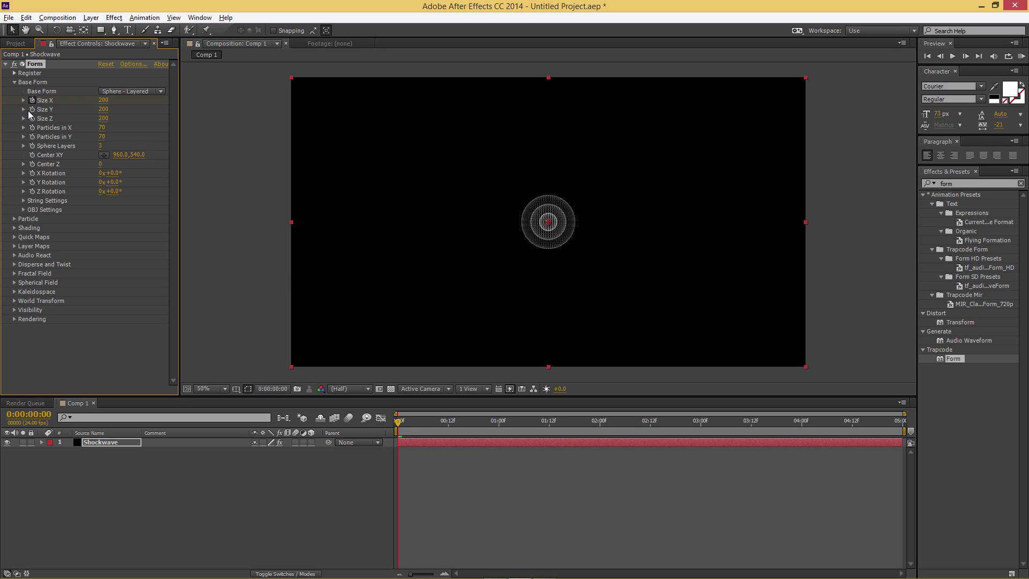
- Keyframe the base form's Size X and Size Y at 0 at the start of the timeline
{"action": "left_click", "coordinate": [106, 100]}
{"action": "type", "text": "0"}
{"action": "left_click", "coordinate": [103, 109]}
{"action": "type", "text": "0"}
{"action": "left_click", "coordinate": [222, 157]}
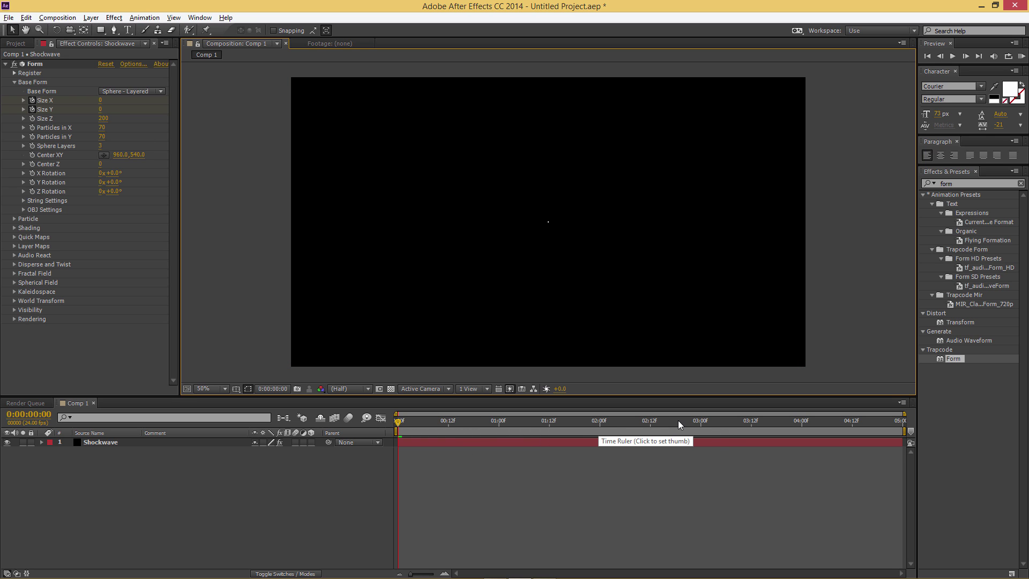
- At 0:00:03:00, set the base form's Size X and Size Y to 10000 to keyframe the expansion
{"action": "mouse_move", "coordinate": [696, 423]}
{"action": "left_mouse_down"}
{"action": "mouse_move", "coordinate": [710, 423]}
{"action": "mouse_move", "coordinate": [700, 426]}
{"action": "left_mouse_up"}
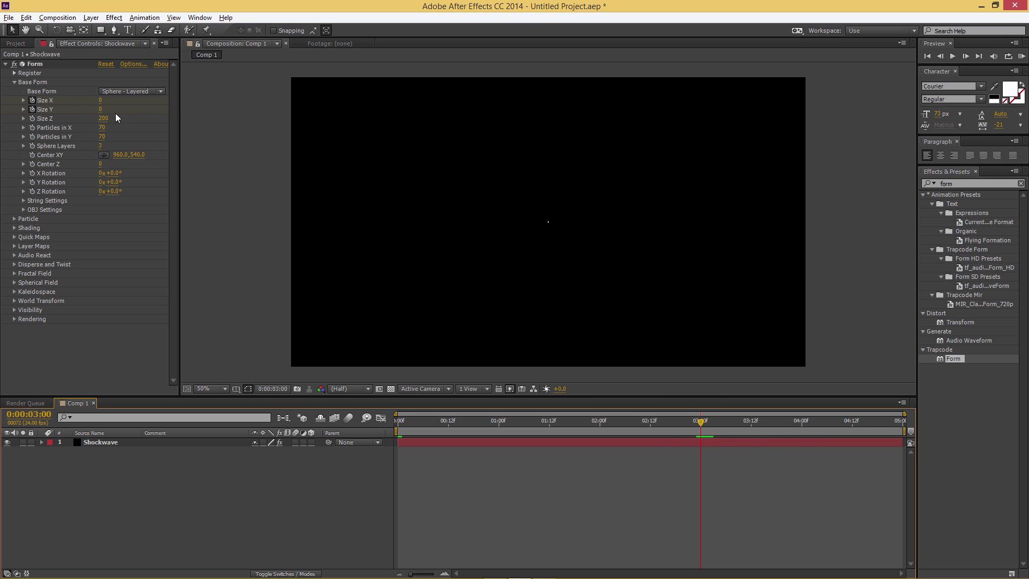
{"action": "left_click", "coordinate": [99, 101]}
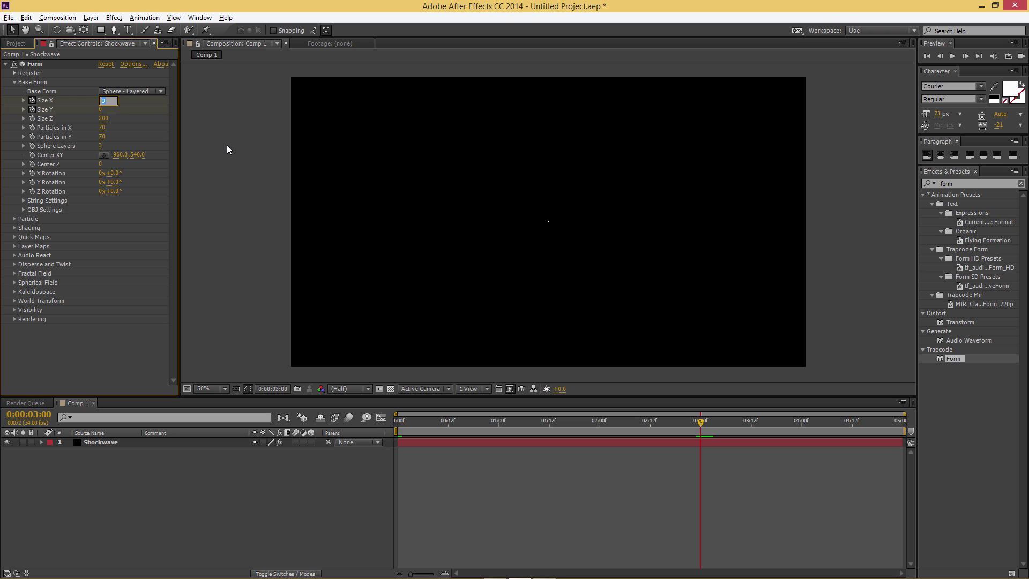
{"action": "type", "text": "10000"}
{"action": "left_click", "coordinate": [100, 109]}
{"action": "type", "text": "10000"}
{"action": "left_click", "coordinate": [211, 137]}
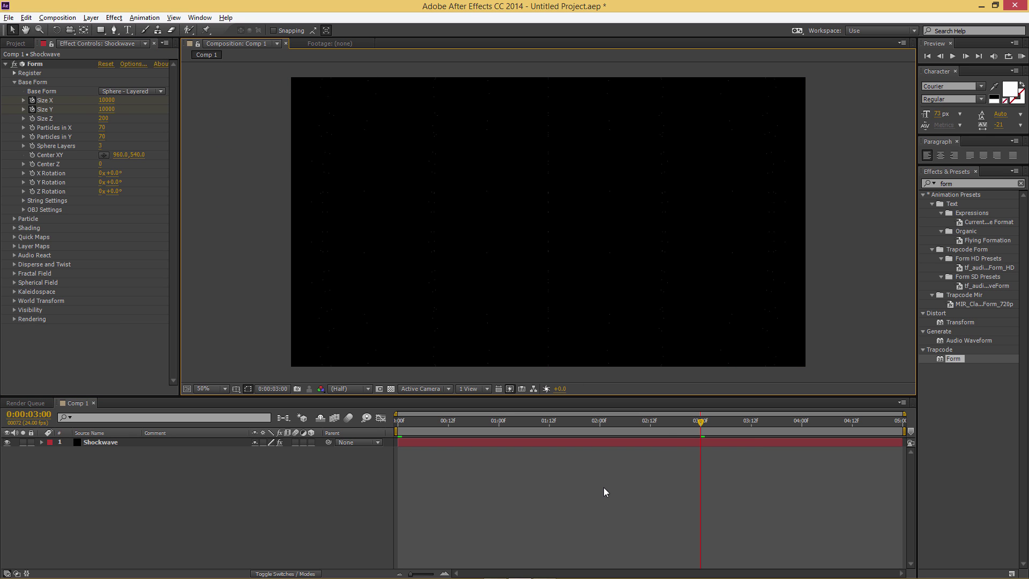
- Set the base form's Particles in X and Particles in Y to 210
{"action": "left_click", "coordinate": [103, 128]}
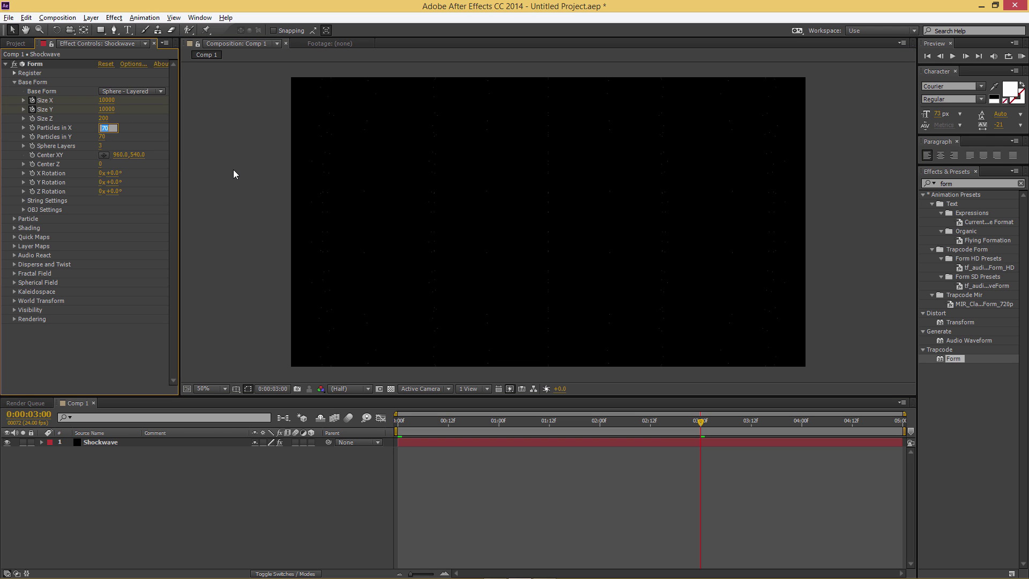
{"action": "type", "text": "210"}
{"action": "key", "text": "Return"}
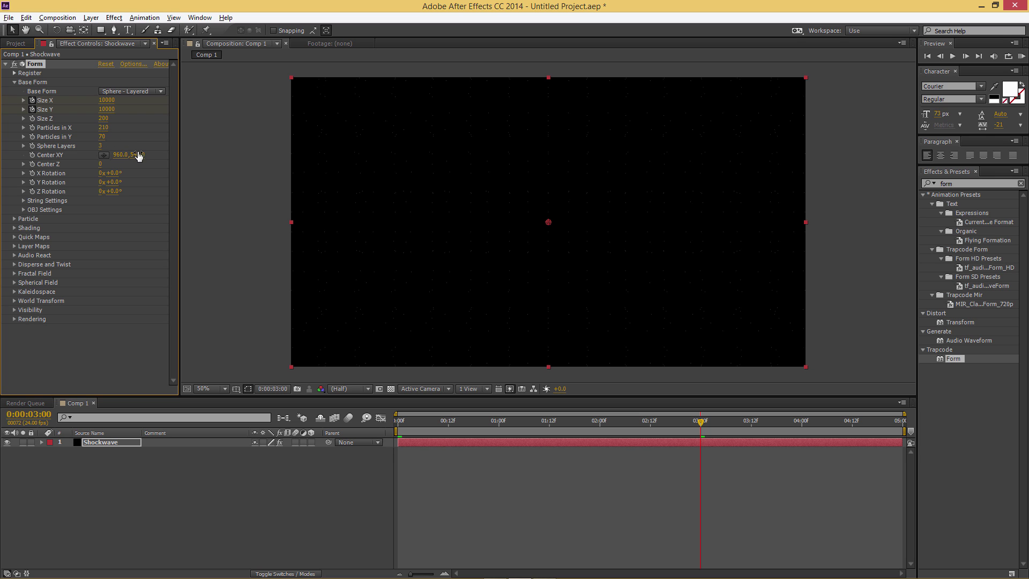
{"action": "left_click", "coordinate": [102, 138]}
{"action": "type", "text": "210"}
{"action": "left_click", "coordinate": [235, 175]}
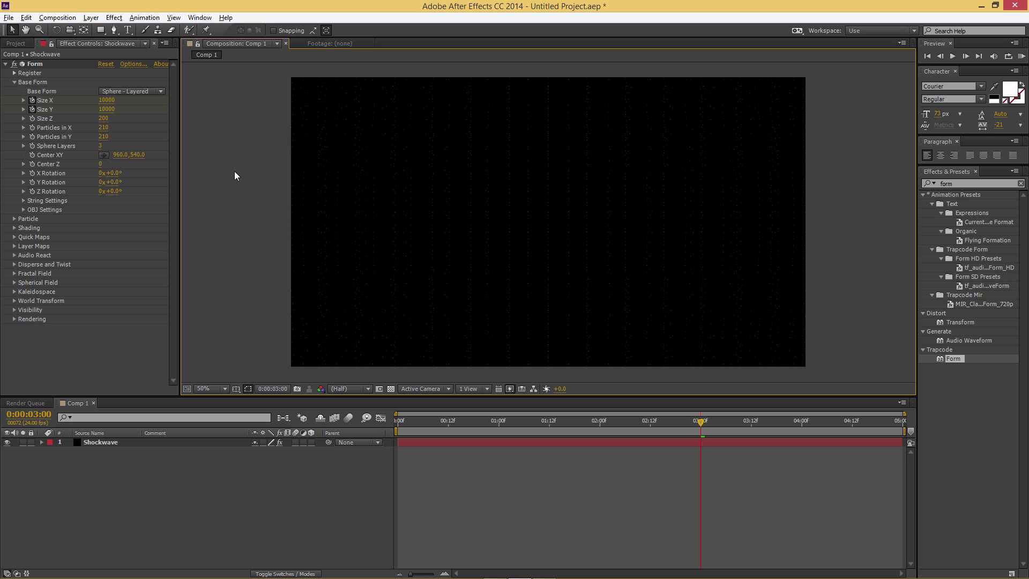
- Change Form's particle type to Glow Sphere (No DOF) and set the particle size to 2
{"action": "left_click", "coordinate": [15, 82]}
{"action": "left_click", "coordinate": [15, 92]}
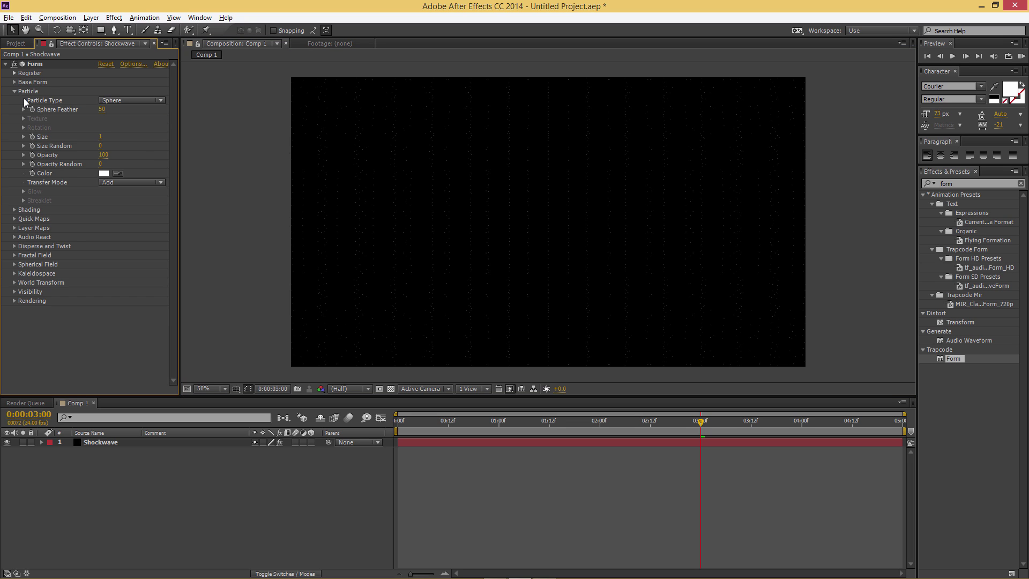
{"action": "left_click", "coordinate": [112, 101]}
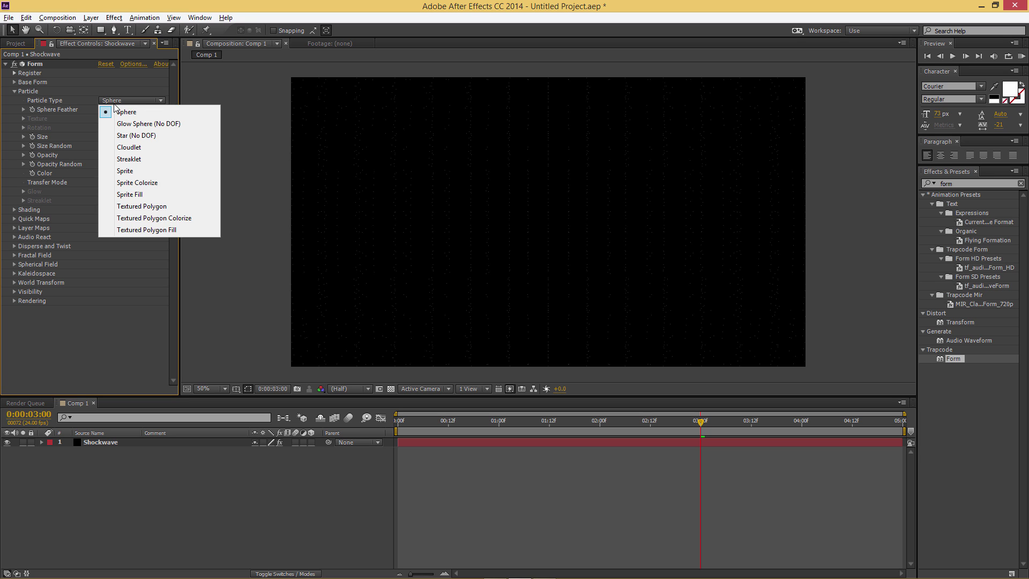
{"action": "left_click", "coordinate": [134, 123]}
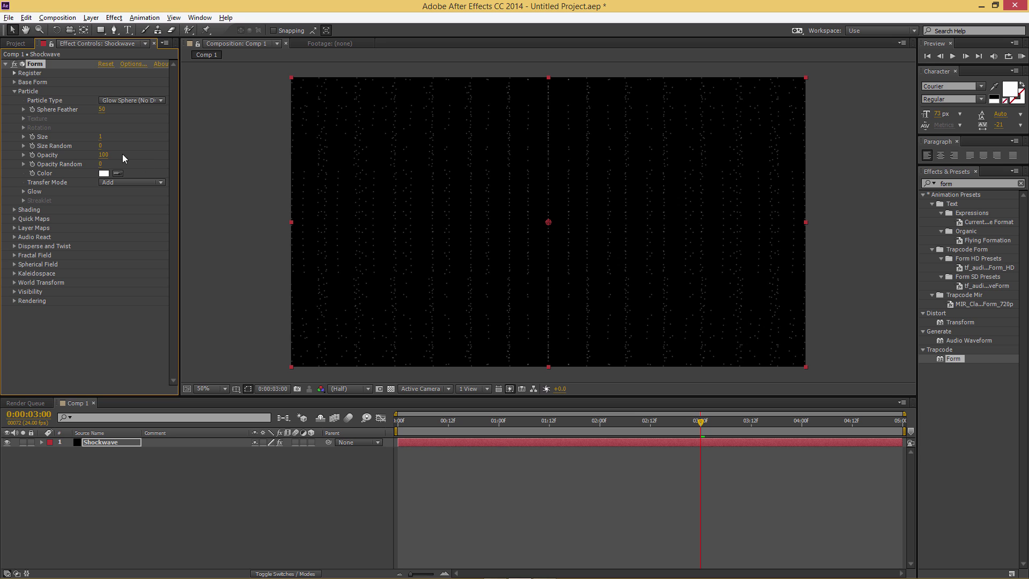
{"action": "left_click", "coordinate": [222, 177]}
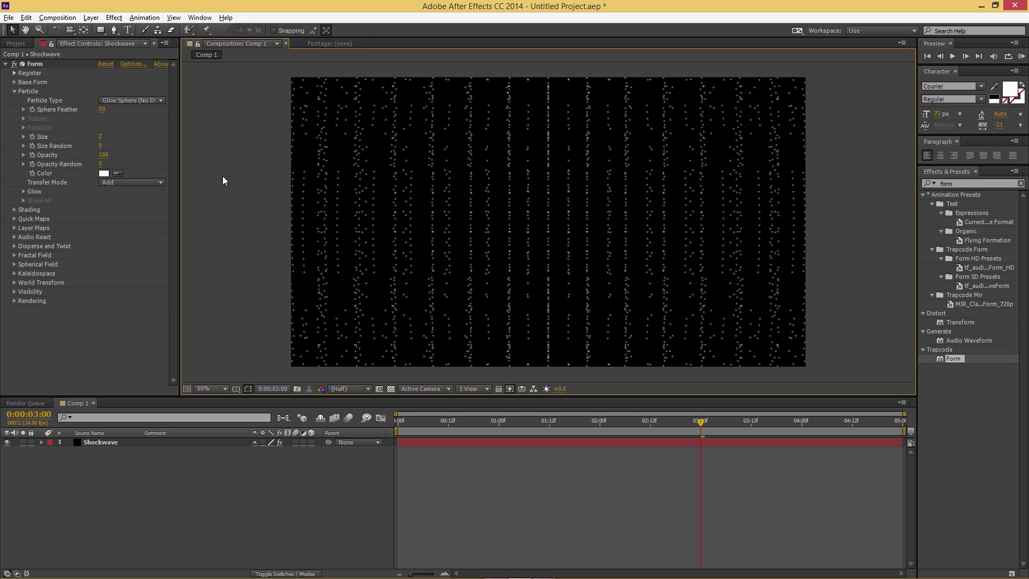
- Set the particle Opacity to 90 and Opacity Random to 85
{"action": "left_click", "coordinate": [105, 155]}
{"action": "type", "text": "90"}
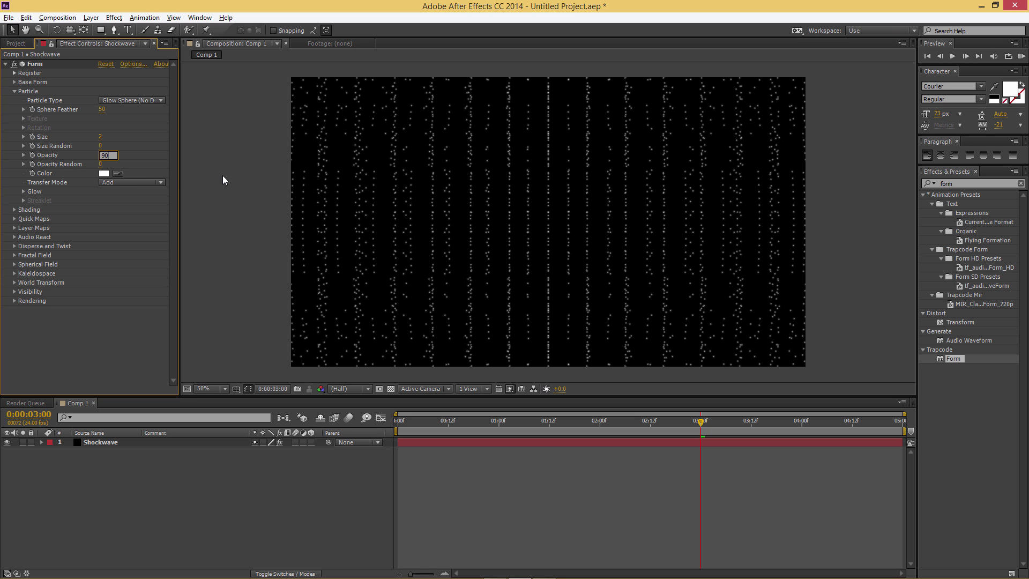
{"action": "left_click", "coordinate": [223, 175]}
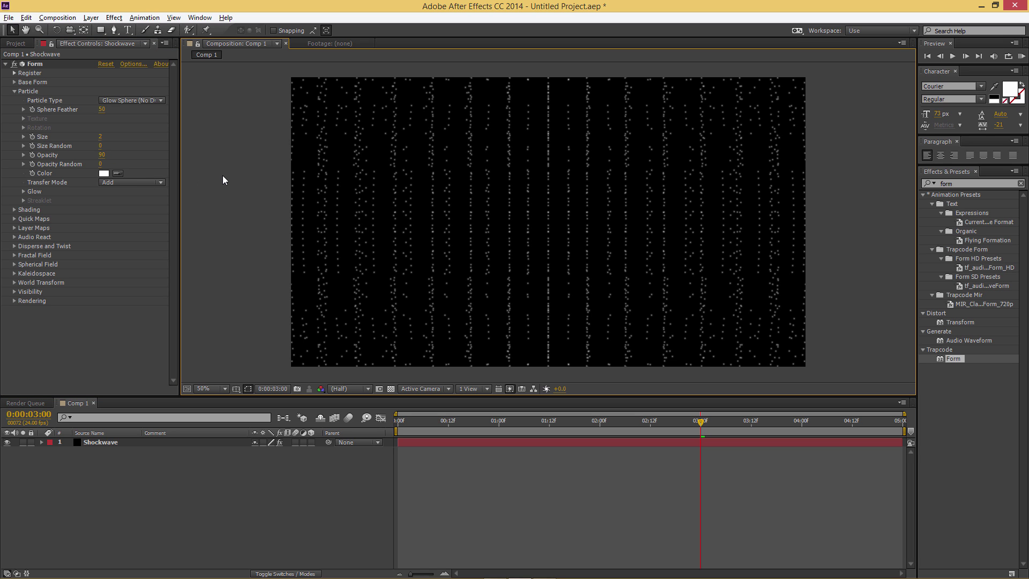
{"action": "left_click", "coordinate": [101, 164]}
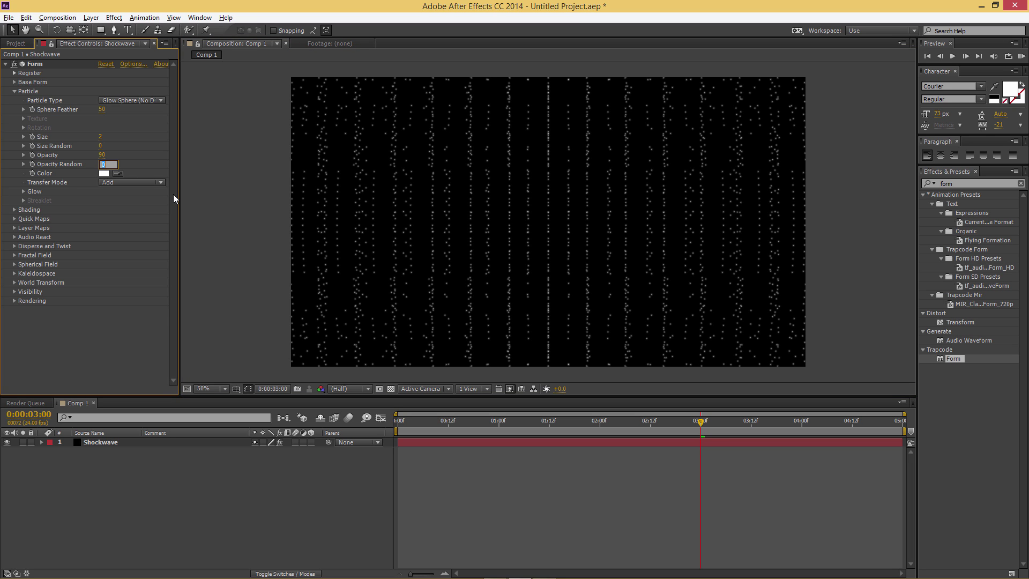
{"action": "type", "text": "85"}
{"action": "left_click", "coordinate": [207, 199]}
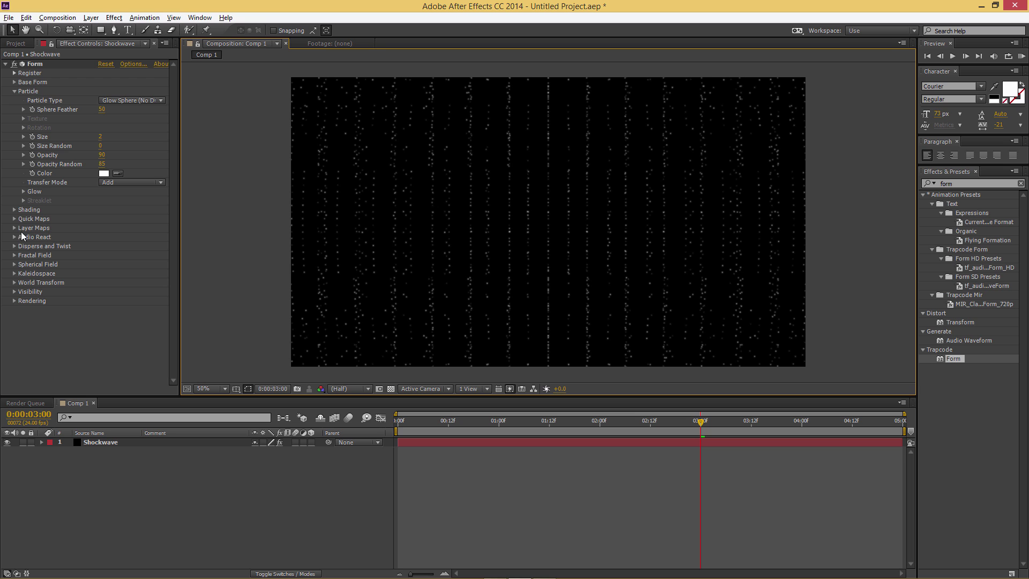
- Set the Fractal Field's Displace to 90 while viewing the sphere at frame 8 (0:00:00:08)
{"action": "left_click", "coordinate": [15, 255]}
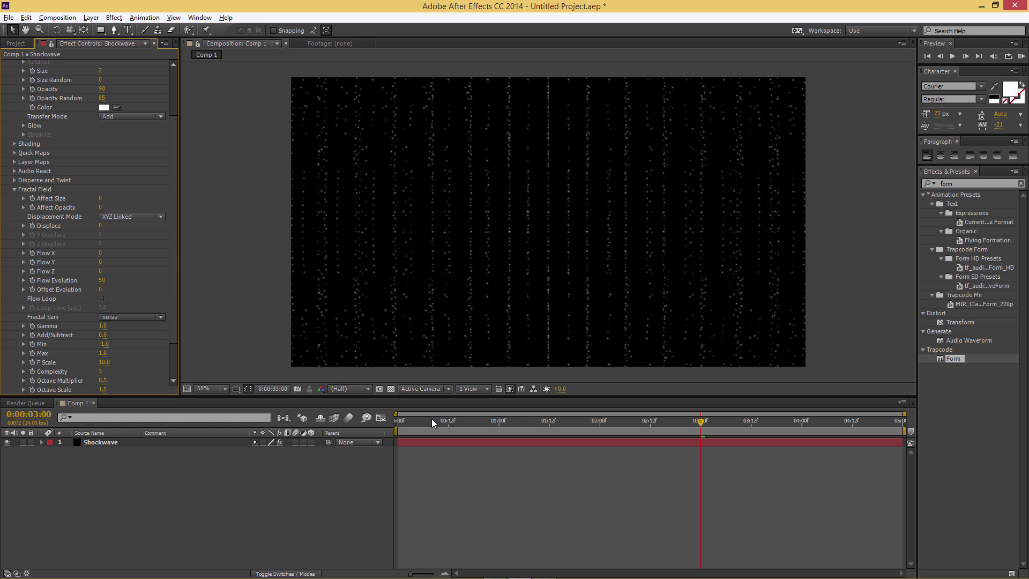
{"action": "mouse_move", "coordinate": [432, 419]}
{"action": "left_mouse_down"}
{"action": "mouse_move", "coordinate": [454, 419]}
{"action": "mouse_move", "coordinate": [419, 423]}
{"action": "mouse_move", "coordinate": [429, 422]}
{"action": "left_mouse_up"}
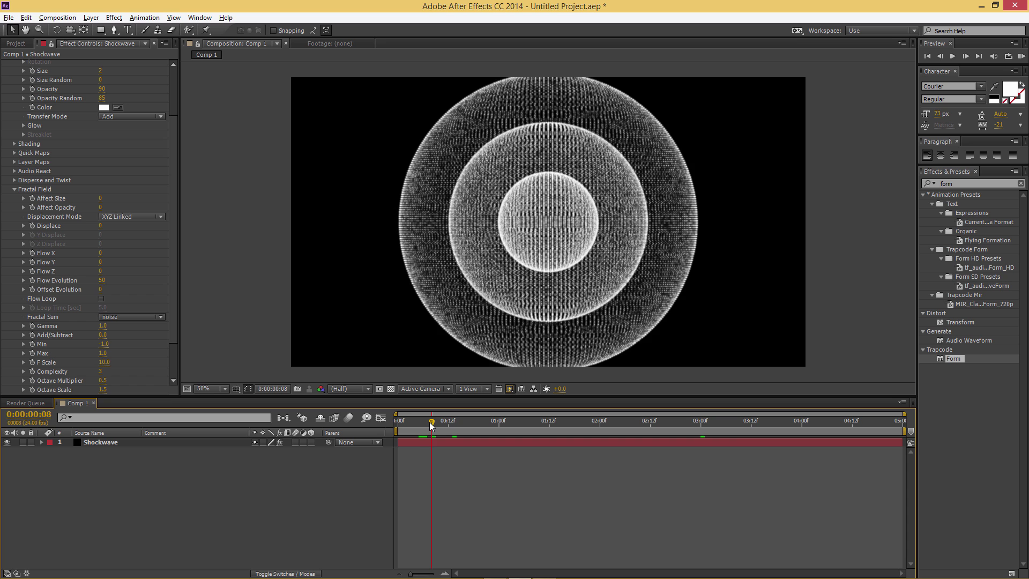
{"action": "left_click", "coordinate": [99, 226]}
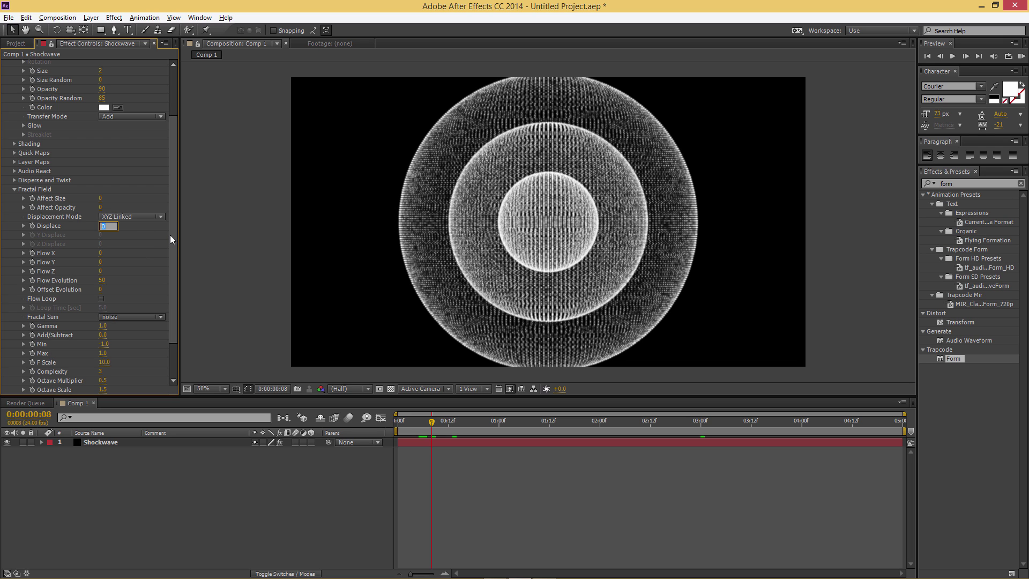
{"action": "type", "text": "90"}
{"action": "left_click", "coordinate": [206, 239]}
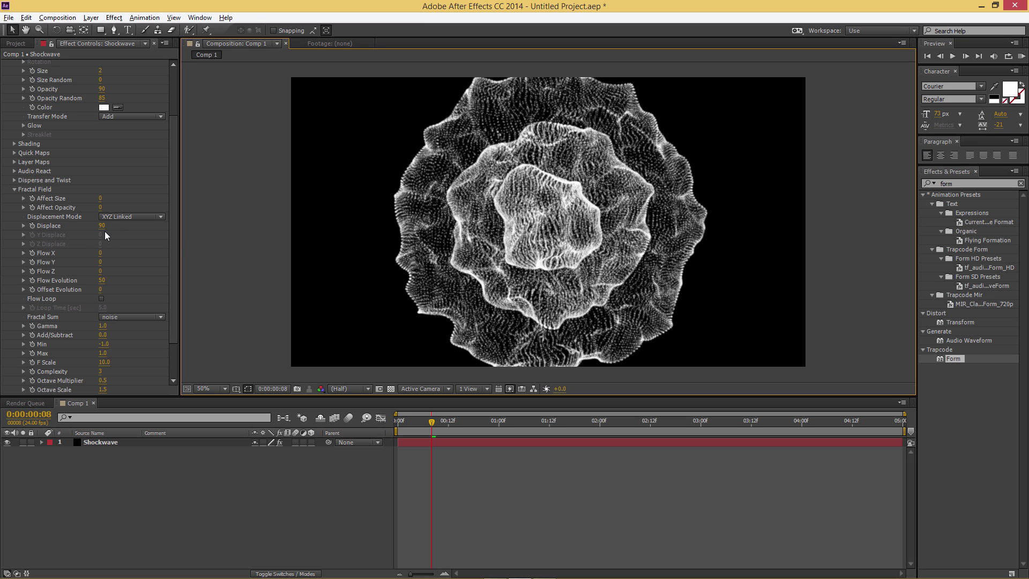
- Try a stronger Fractal Field Displace of 161, and bring it back down to 91
{"action": "left_click_drag", "start_coordinate": [103, 226], "coordinate": [149, 234]}
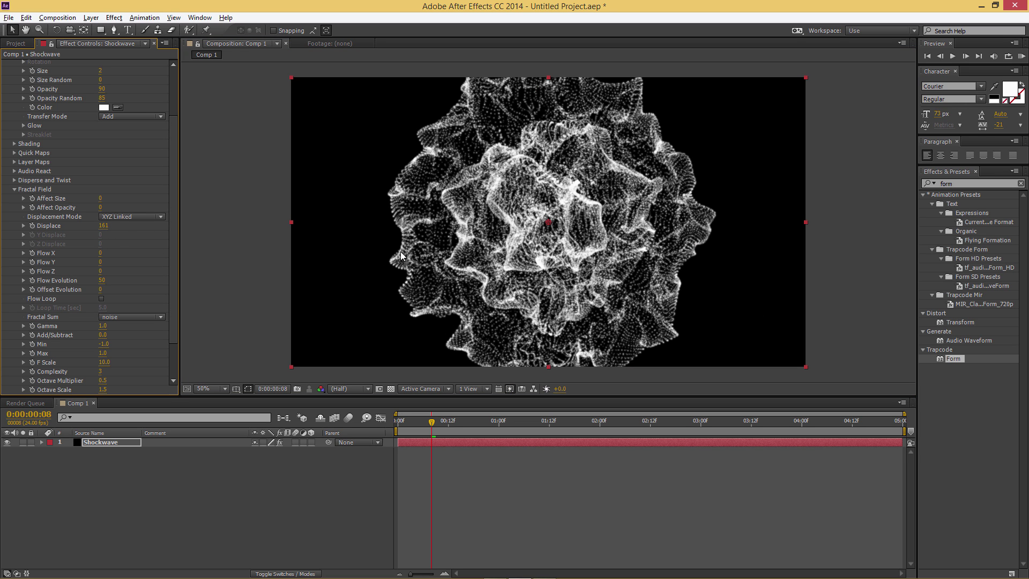
{"action": "left_click_drag", "start_coordinate": [105, 226], "coordinate": [70, 228]}
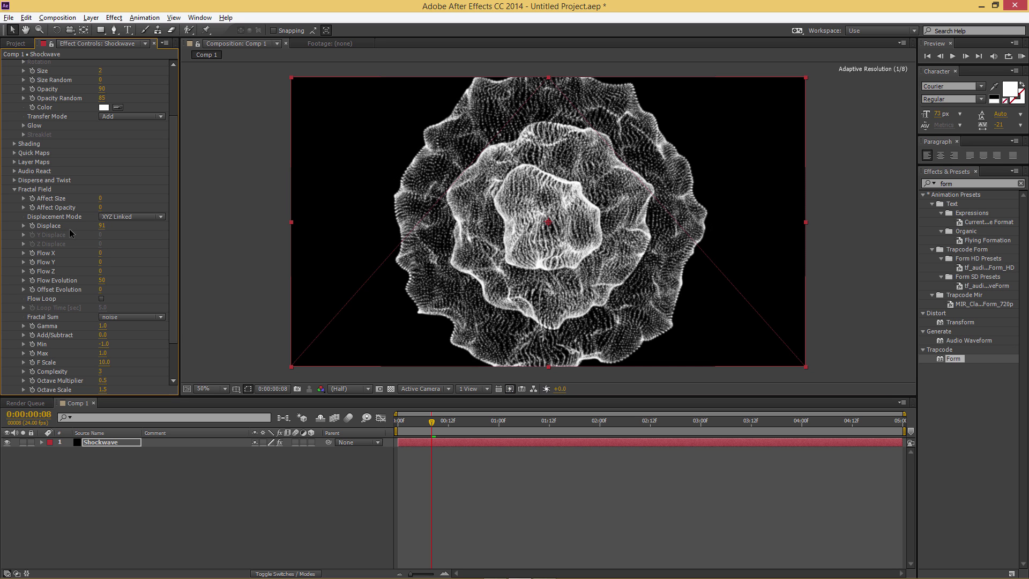
{"action": "scroll", "coordinate": [218, 261], "scroll_direction": "down", "scroll_amount": 2}
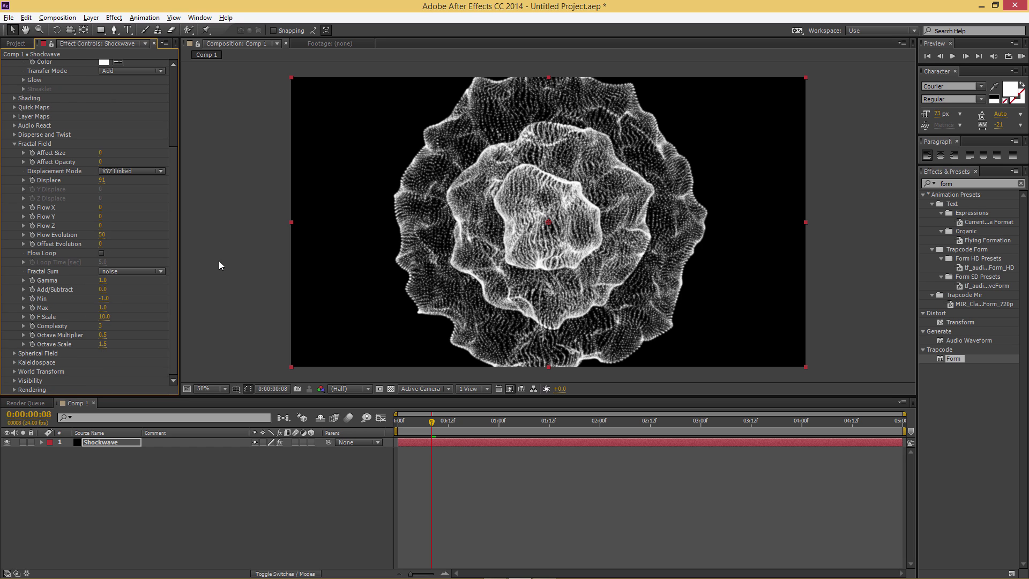
{"action": "left_click", "coordinate": [114, 18]}
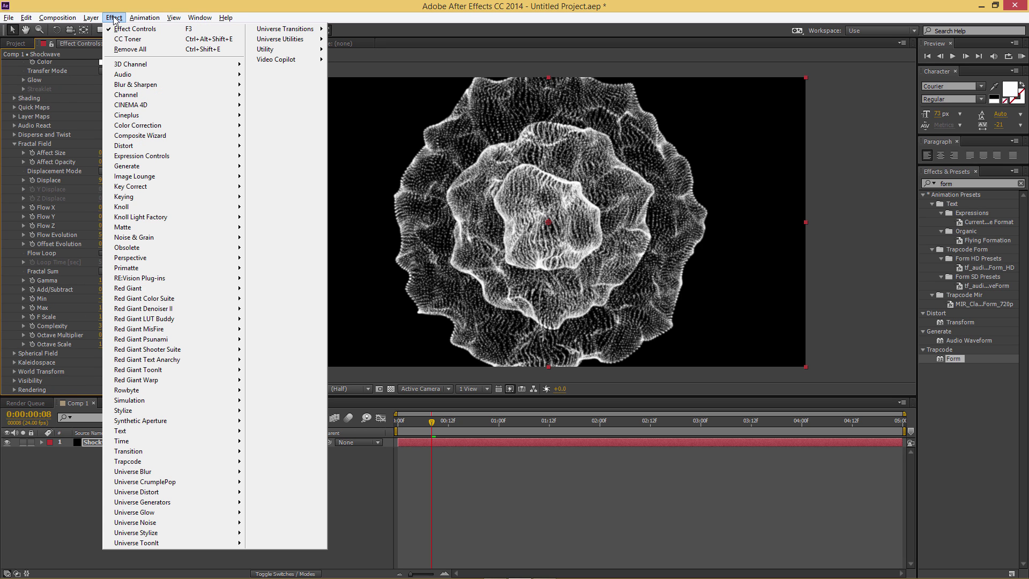
{"action": "mouse_move", "coordinate": [174, 124]}
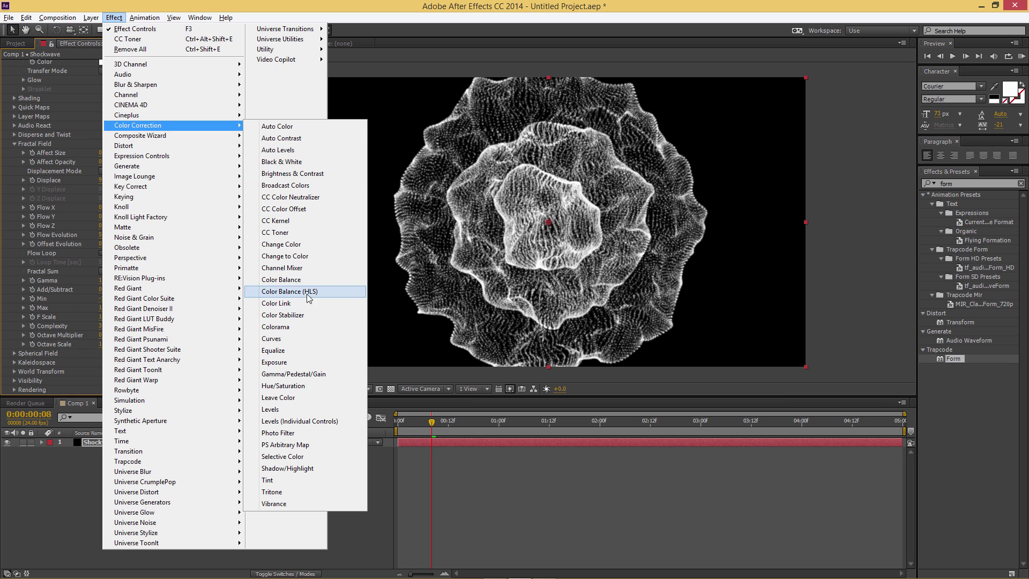
{"action": "left_click", "coordinate": [295, 279]}
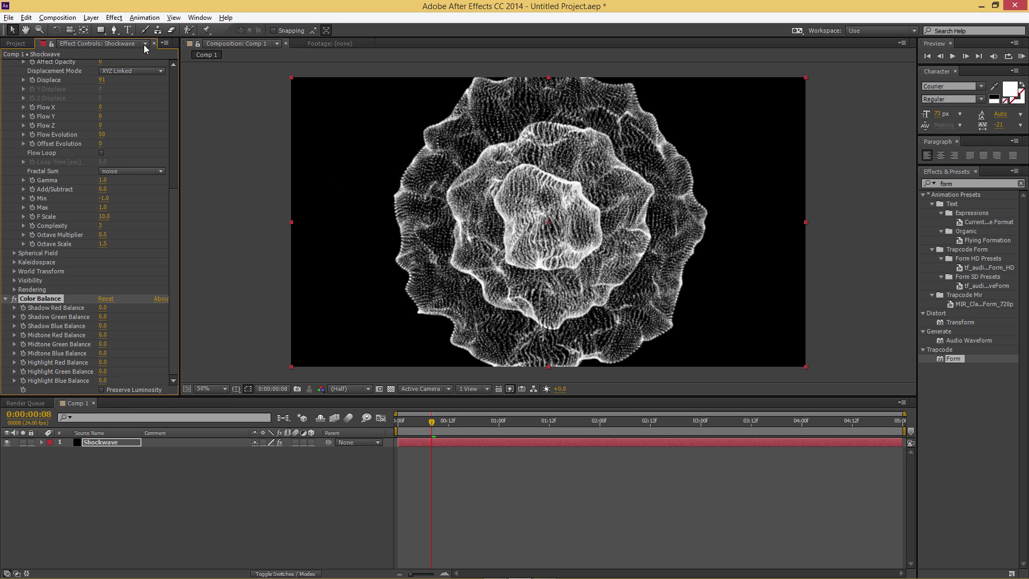
{"action": "key", "text": "ctrl+z"}
- Apply the CC Toner color correction effect to the Shockwave layer
{"action": "left_click", "coordinate": [114, 18]}
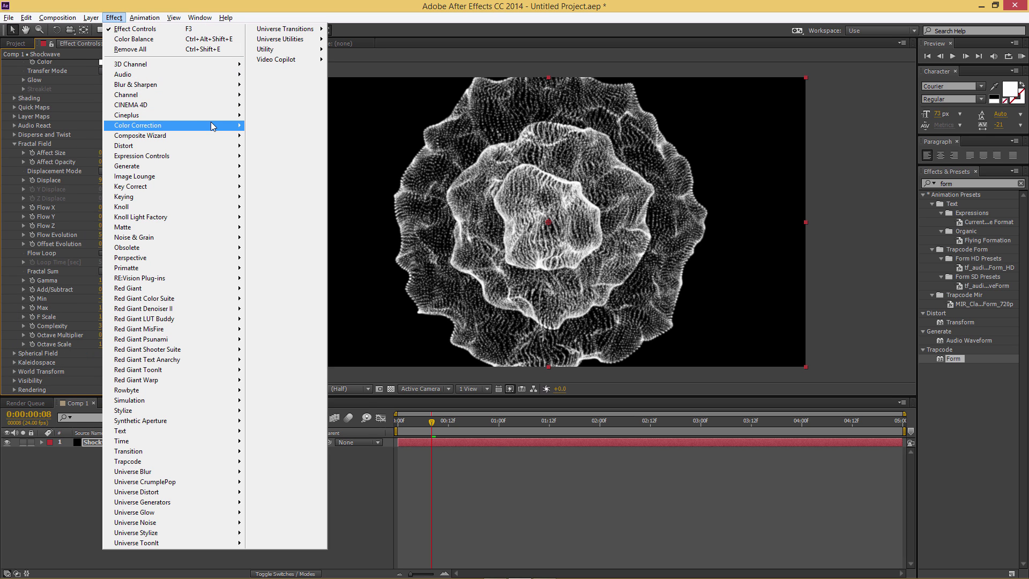
{"action": "mouse_move", "coordinate": [210, 123]}
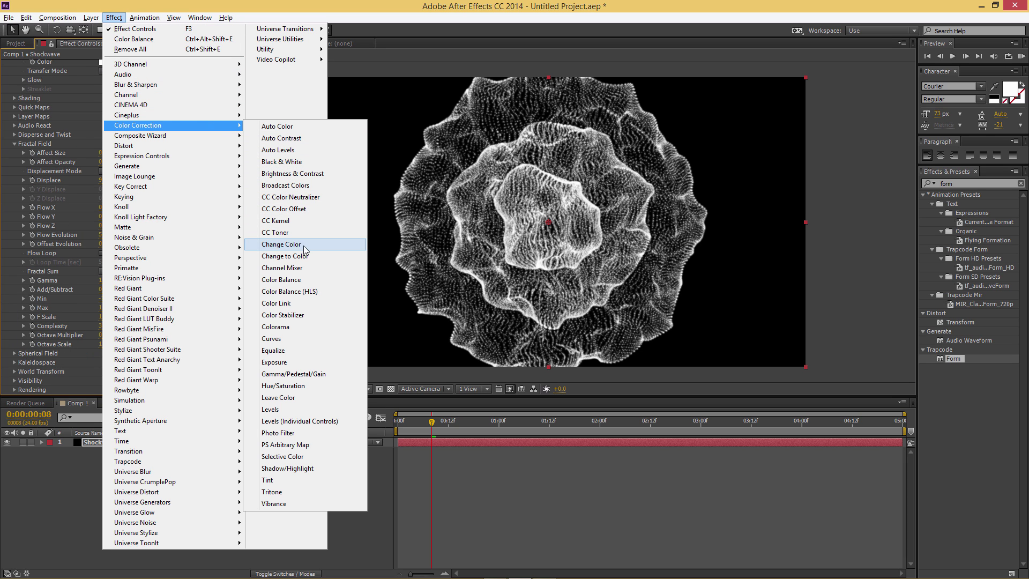
{"action": "left_click", "coordinate": [274, 232]}
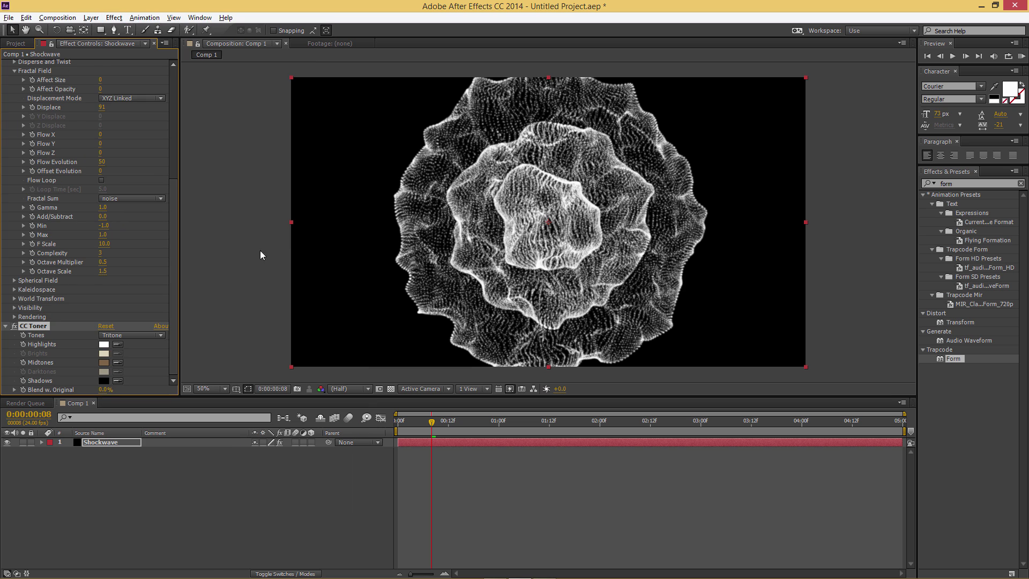
- Set CC Toner's Highlights color to a fully saturated sky blue
{"action": "left_click", "coordinate": [104, 344]}
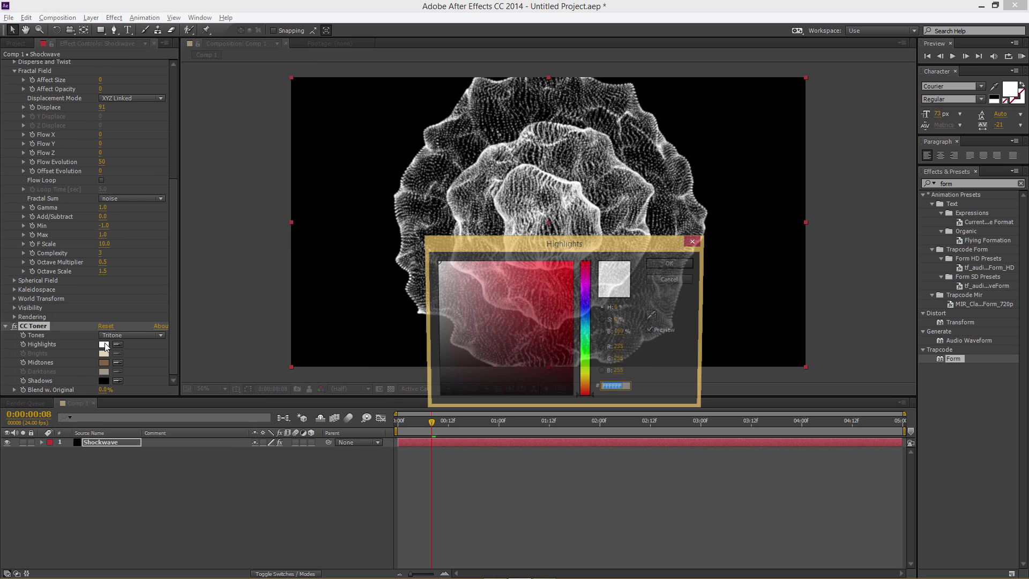
{"action": "left_click_drag", "start_coordinate": [586, 262], "coordinate": [586, 375]}
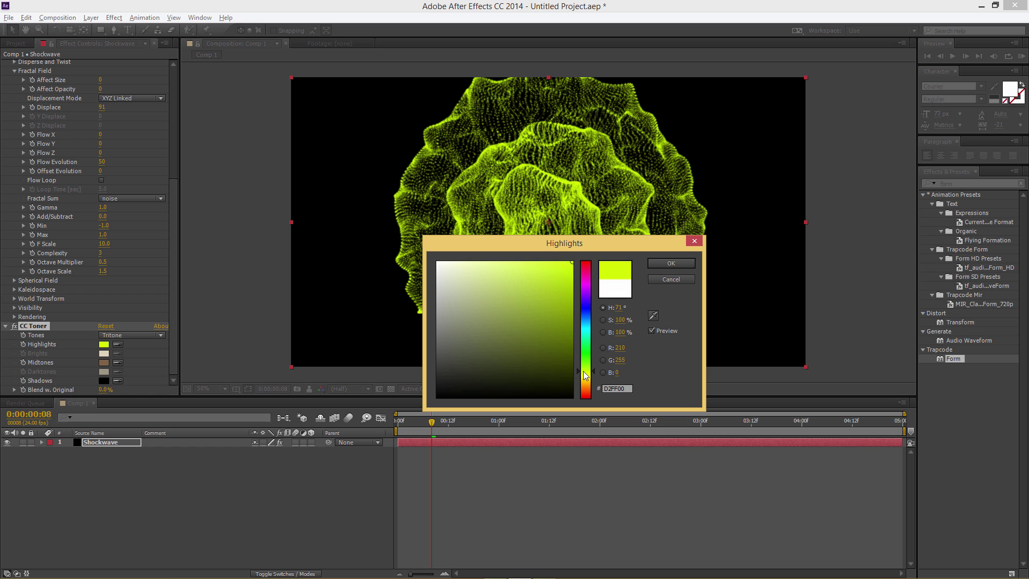
{"action": "left_click_drag", "start_coordinate": [584, 369], "coordinate": [588, 323]}
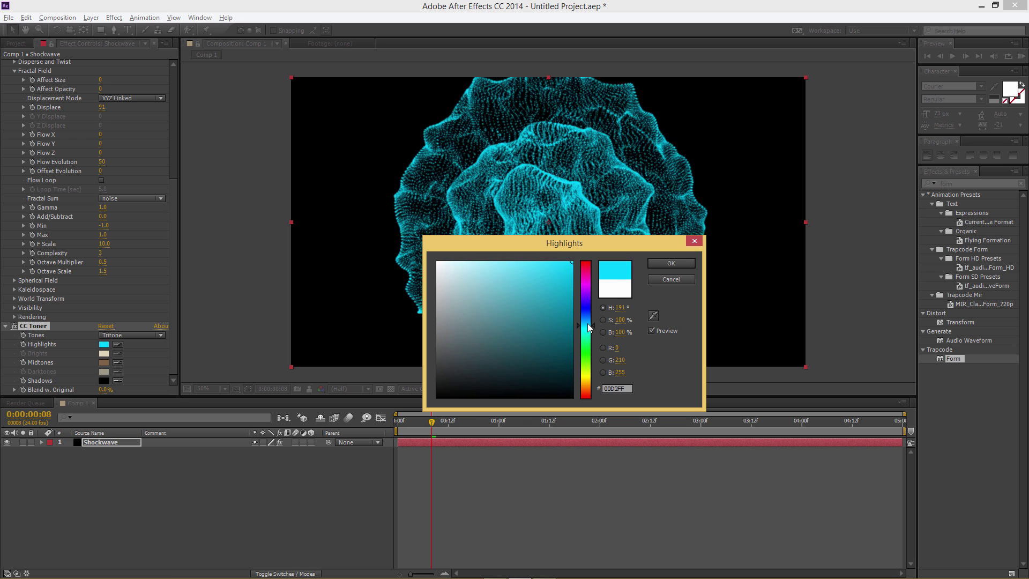
{"action": "left_click", "coordinate": [664, 265]}
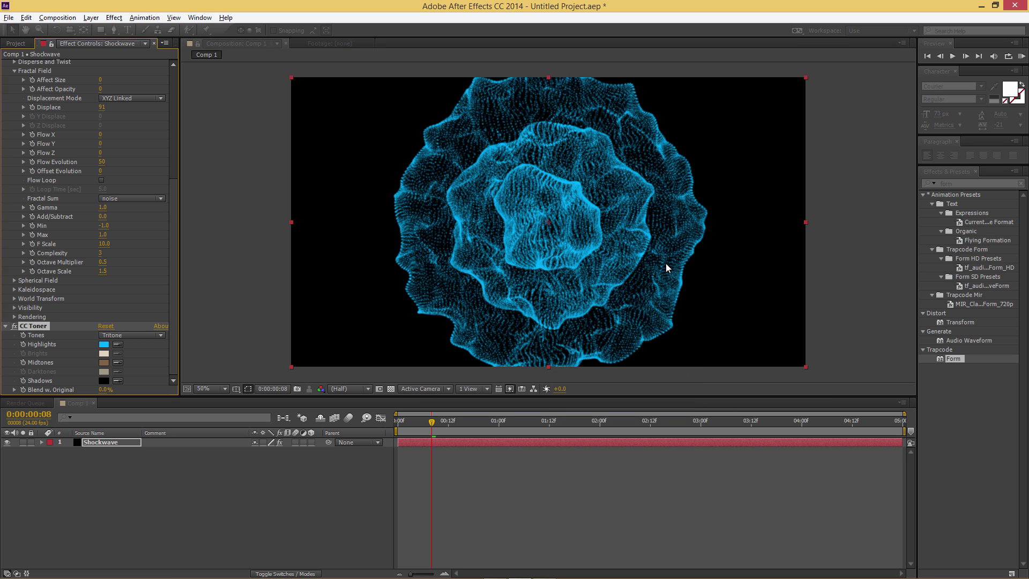
- Search the effects for "glow" and apply the Stylize Glow effect to the Shockwave layer
{"action": "left_click", "coordinate": [951, 185]}
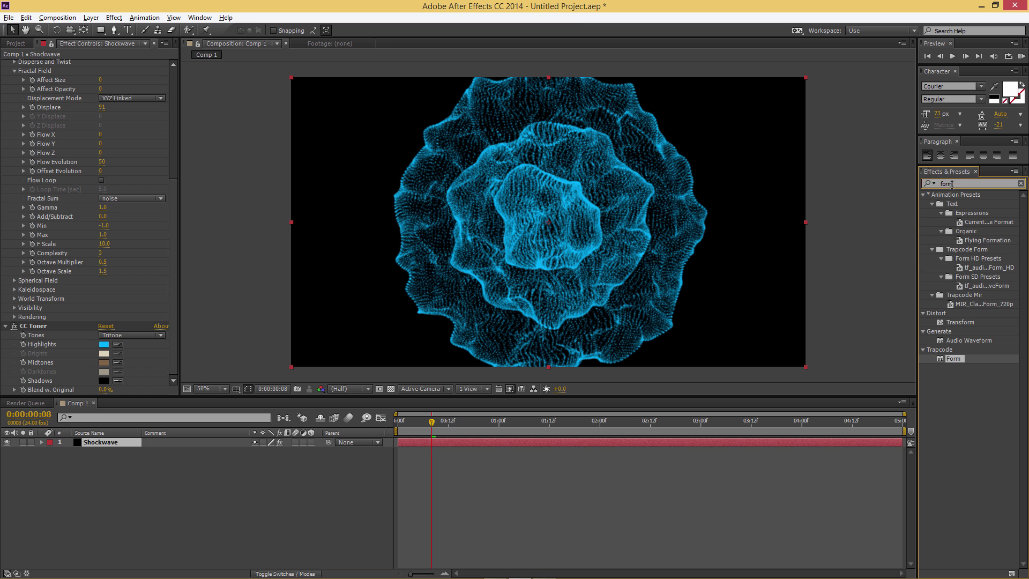
{"action": "key", "text": "BackSpace"}
{"action": "key", "text": "BackSpace"}
{"action": "key", "text": "BackSpace"}
{"action": "key", "text": "BackSpace"}
{"action": "type", "text": "gl"}
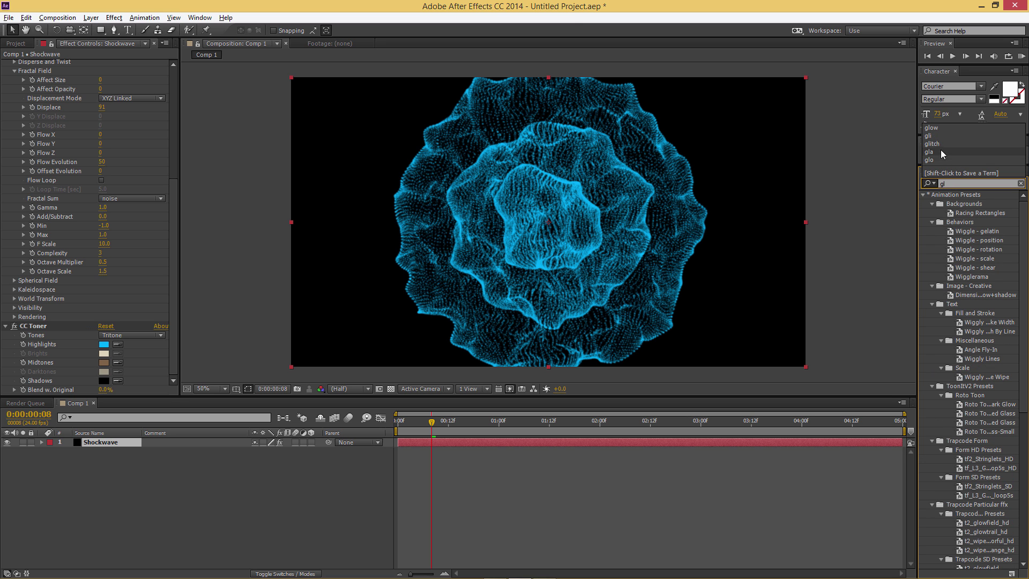
{"action": "left_click", "coordinate": [935, 121]}
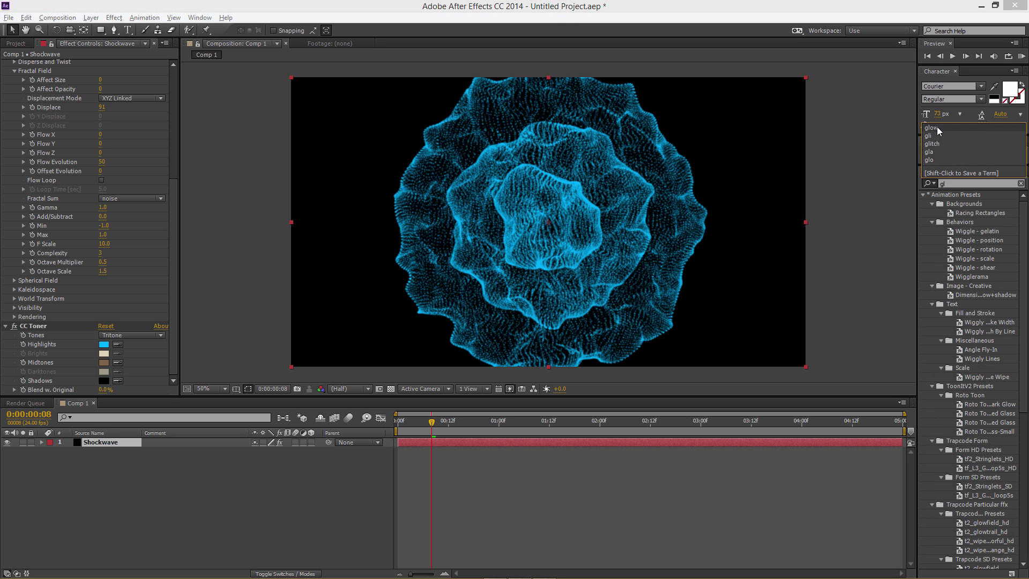
{"action": "left_click_drag", "start_coordinate": [957, 442], "coordinate": [110, 443]}
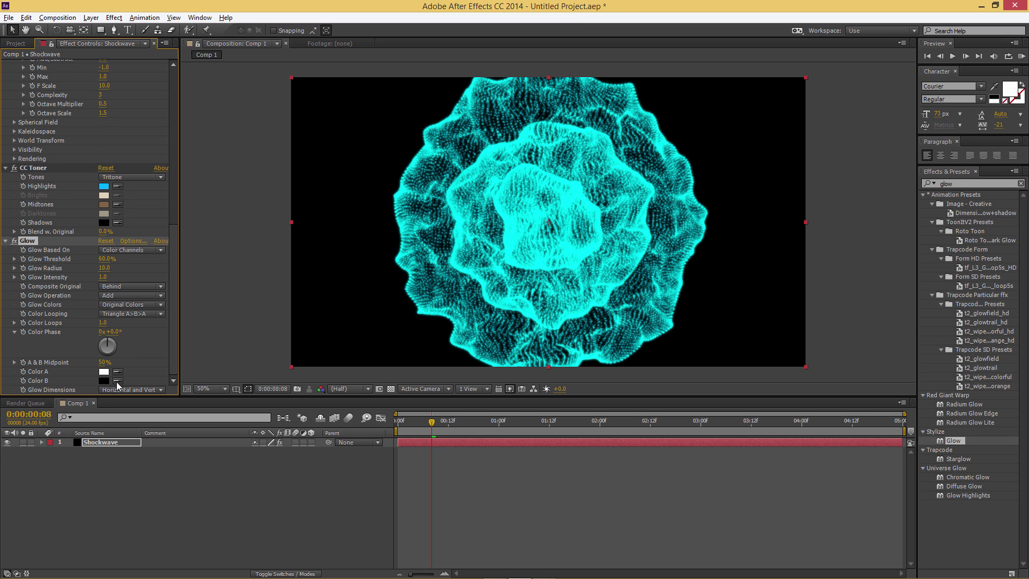
- Set the Glow Threshold to 4.3%
{"action": "left_click", "coordinate": [104, 260]}
{"action": "key", "text": "BackSpace"}
{"action": "type", "text": "4.3"}
{"action": "key", "text": "Return"}
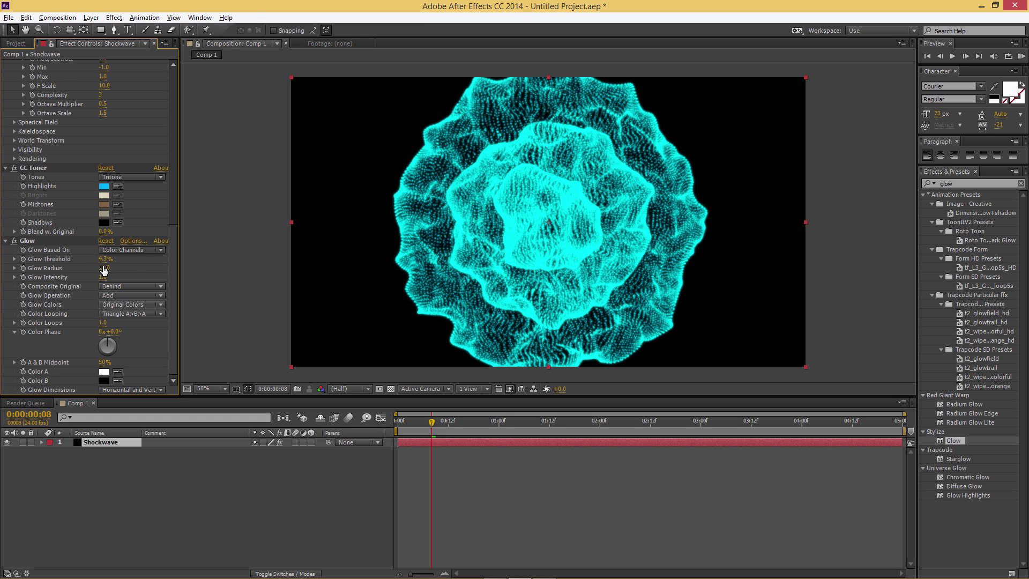
- Set the Glow Radius to 14 and the Glow Intensity to 0.5
{"action": "left_click", "coordinate": [104, 268]}
{"action": "type", "text": "14"}
{"action": "key", "text": "Return"}
{"action": "left_click", "coordinate": [103, 278]}
{"action": "type", "text": "0.5"}
{"action": "key", "text": "Return"}
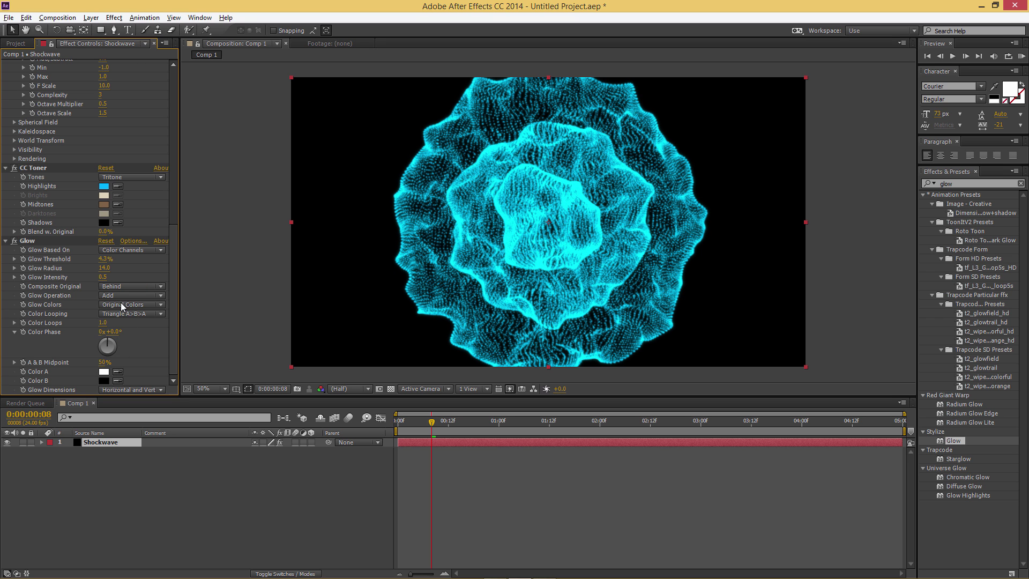
- Switch Glow Colors to A & B Colors and sample the particles' blue (00B6FF) from the composition as Color A
{"action": "left_click", "coordinate": [117, 305]}
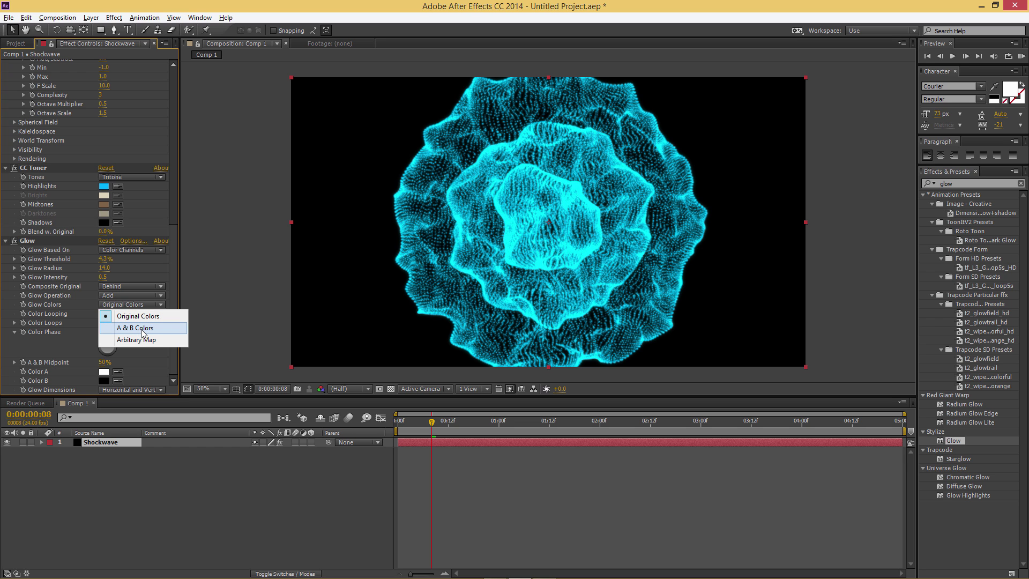
{"action": "left_click", "coordinate": [142, 331]}
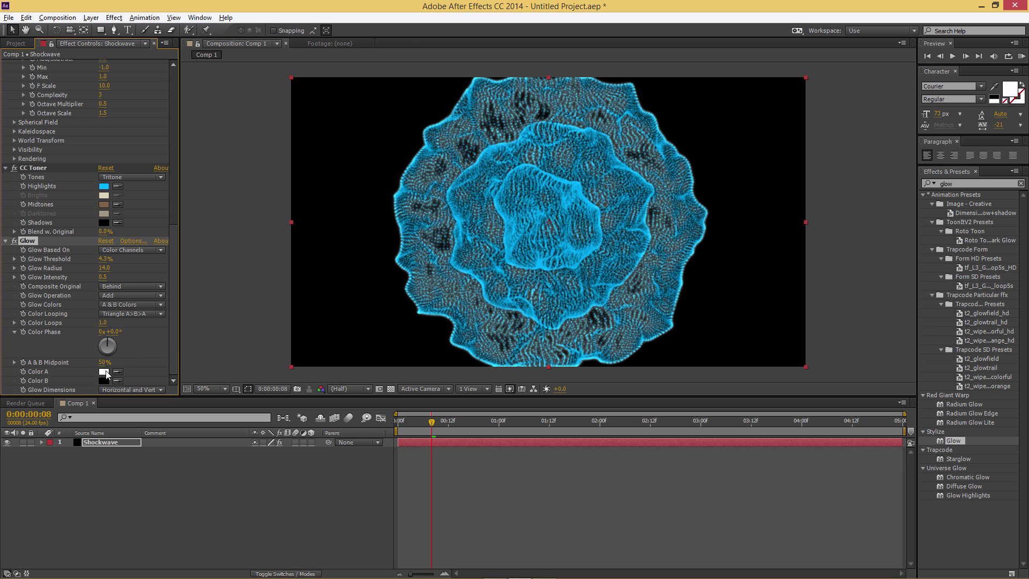
{"action": "left_click", "coordinate": [104, 372]}
{"action": "left_click", "coordinate": [654, 316]}
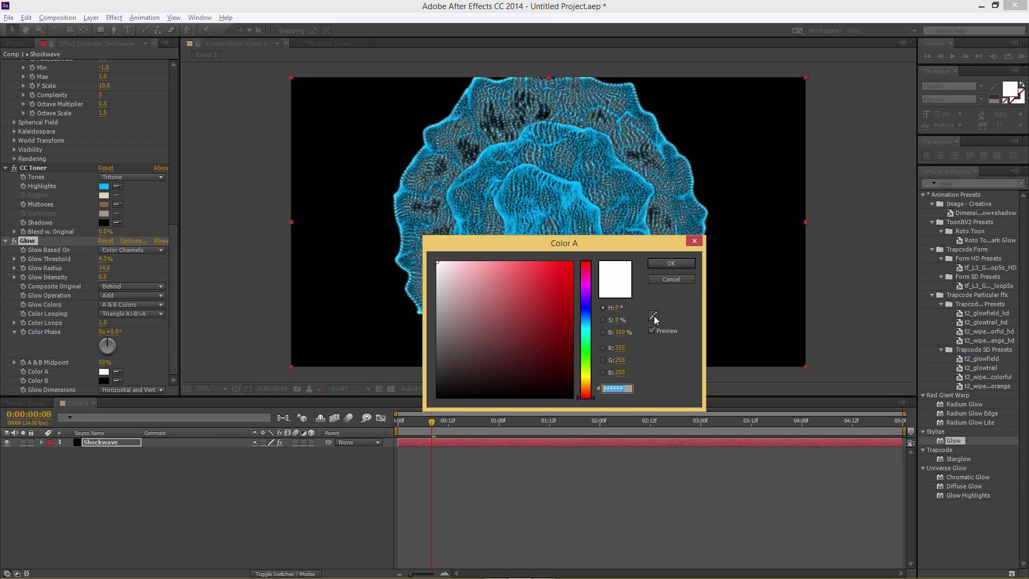
{"action": "left_click", "coordinate": [578, 178]}
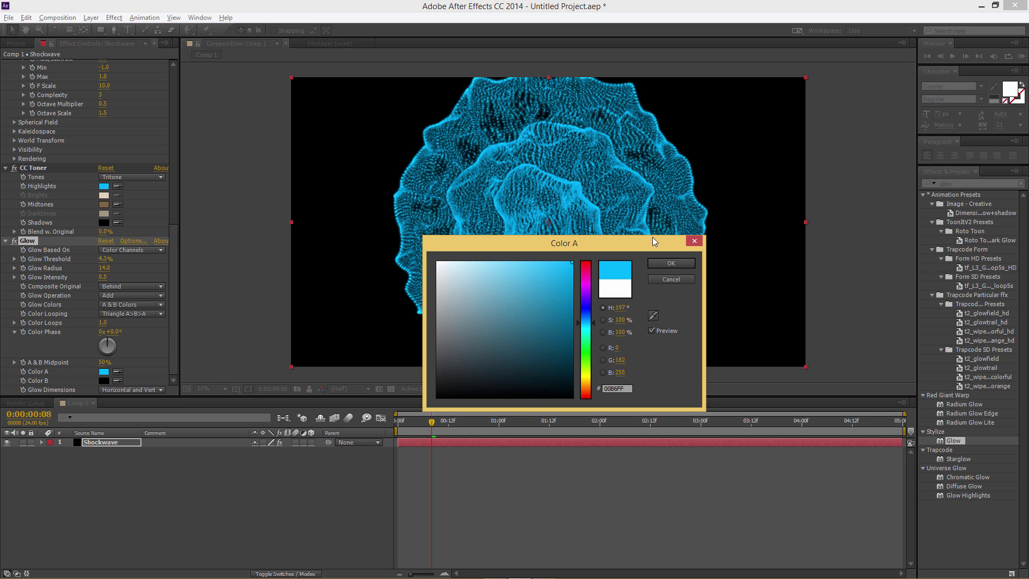
{"action": "left_click", "coordinate": [664, 262]}
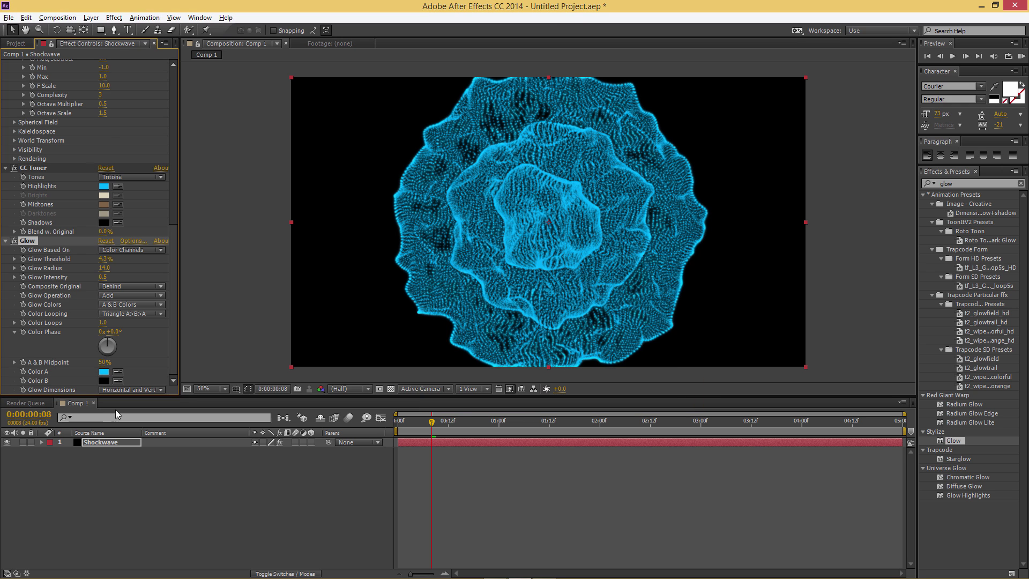
- Set the Glow effect's Color B to cyan 00FCFF
{"action": "left_click", "coordinate": [104, 380]}
{"action": "left_click", "coordinate": [616, 388]}
{"action": "type", "text": "00FCFF"}
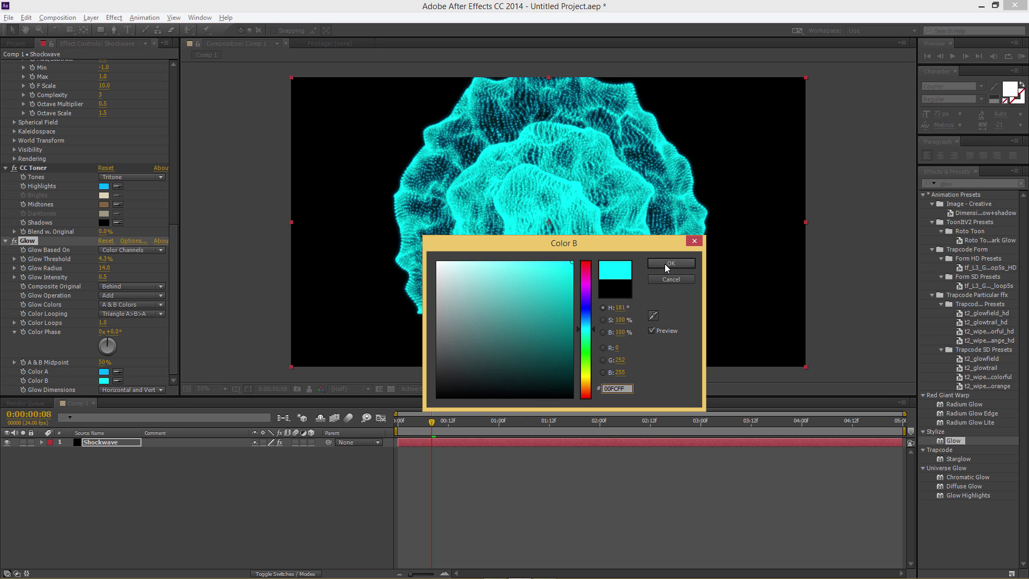
{"action": "left_click", "coordinate": [664, 263]}
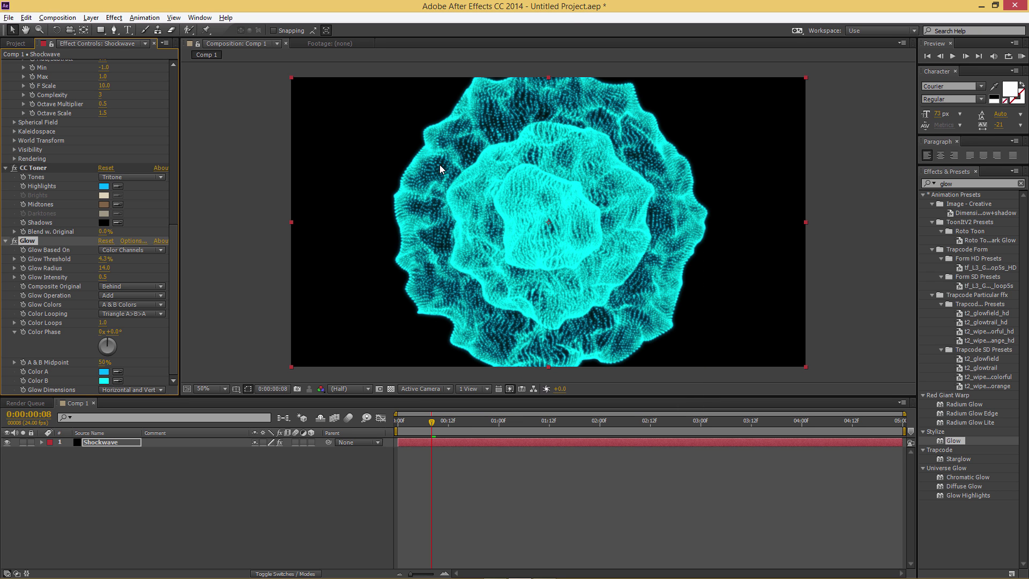
- Try pure red (FF0000) as CC Toner's Highlights color and cancel the change
{"action": "left_click", "coordinate": [104, 186]}
{"action": "left_click_drag", "start_coordinate": [586, 282], "coordinate": [610, 225]}
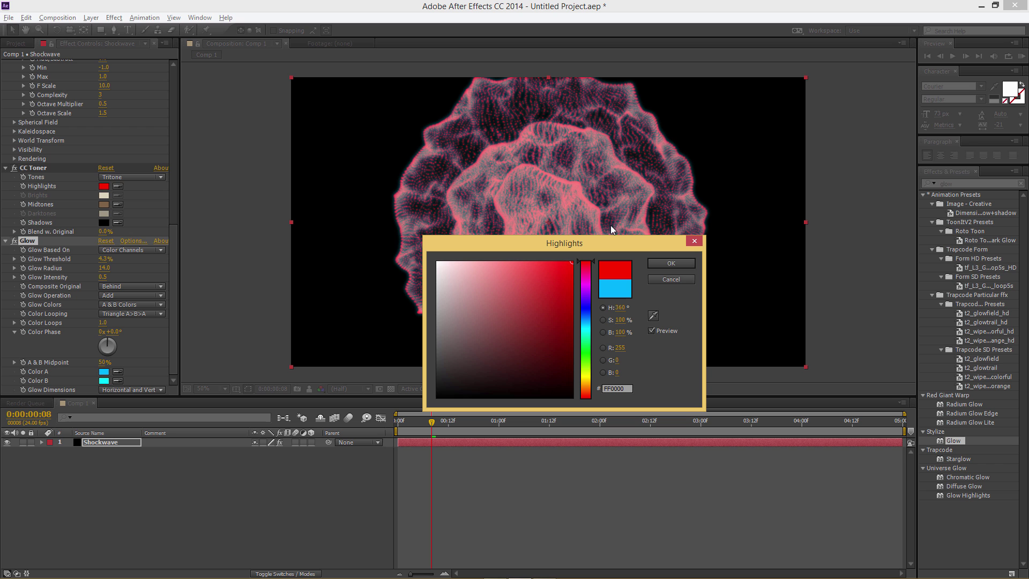
{"action": "left_click", "coordinate": [676, 283]}
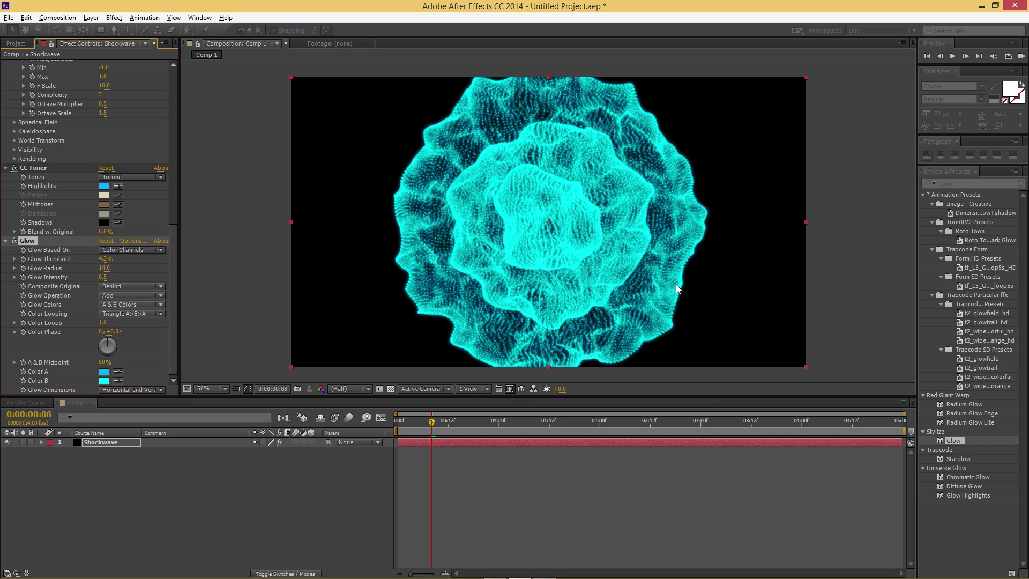
- Compare the None and Behind options for Glow's Composite Original, and leave it set to None
{"action": "left_click", "coordinate": [121, 295]}
{"action": "left_click", "coordinate": [200, 310]}
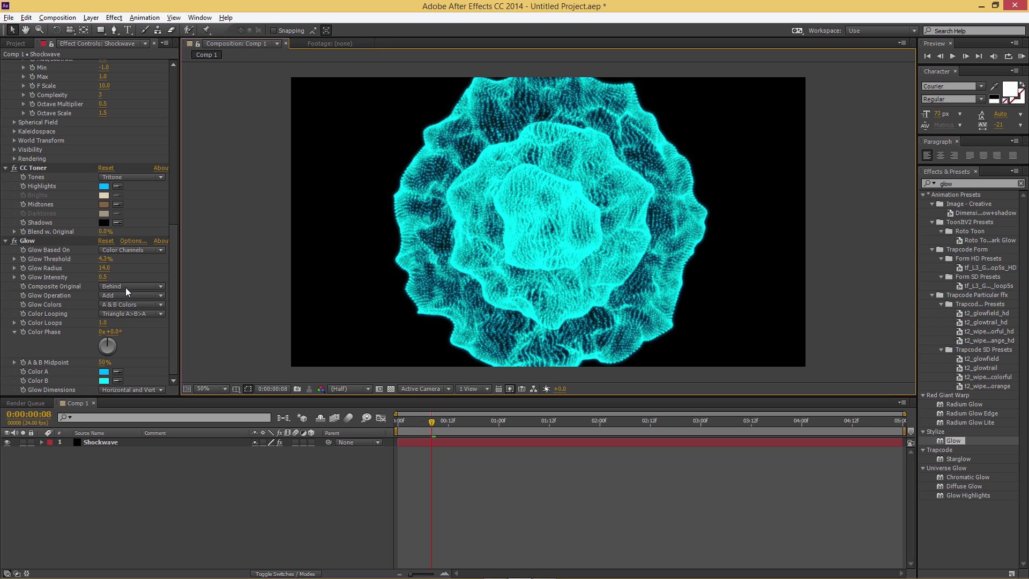
{"action": "left_click", "coordinate": [126, 287]}
{"action": "left_click", "coordinate": [126, 321]}
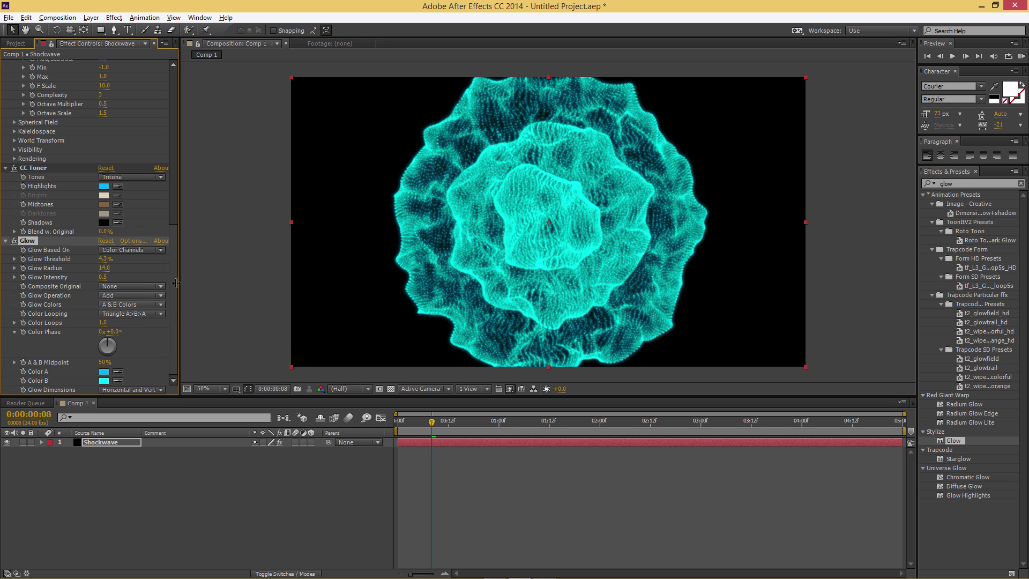
{"action": "left_click", "coordinate": [129, 286]}
{"action": "left_click", "coordinate": [127, 308]}
{"action": "left_click", "coordinate": [132, 287]}
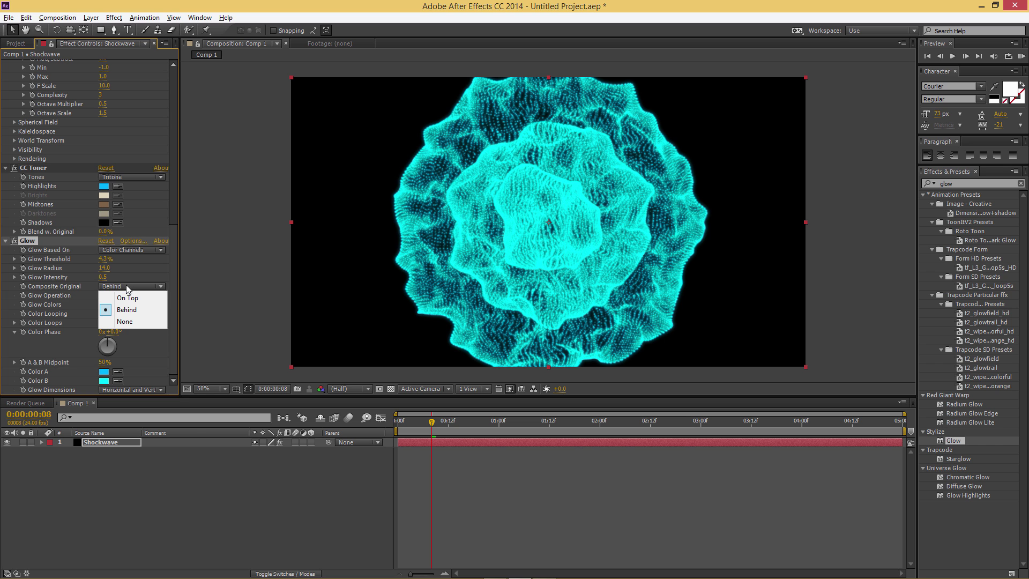
{"action": "left_click", "coordinate": [124, 320]}
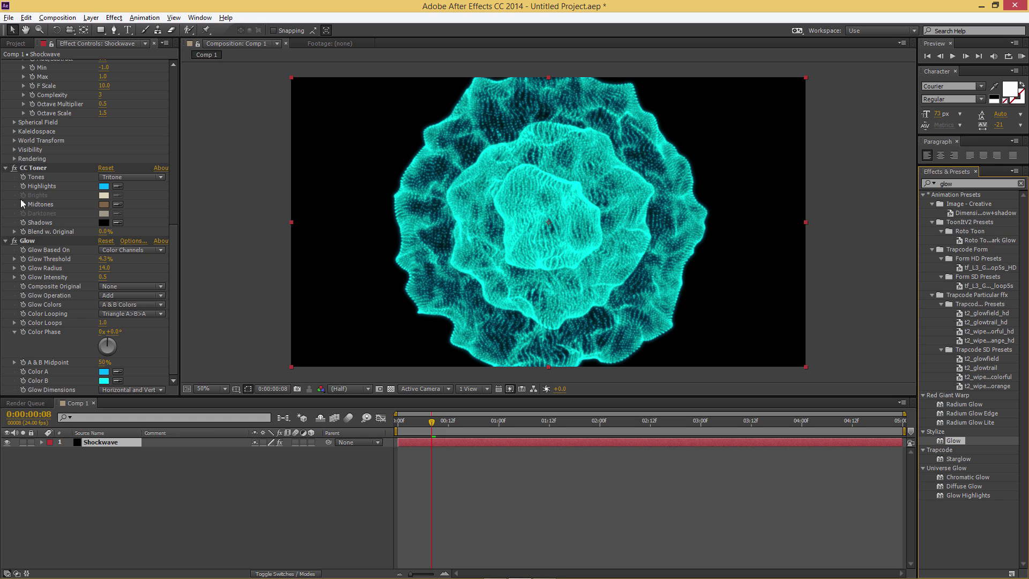
- Apply Trapcode Starglow to the Shockwave layer and set its Streak Length to 12
{"action": "left_click", "coordinate": [959, 459]}
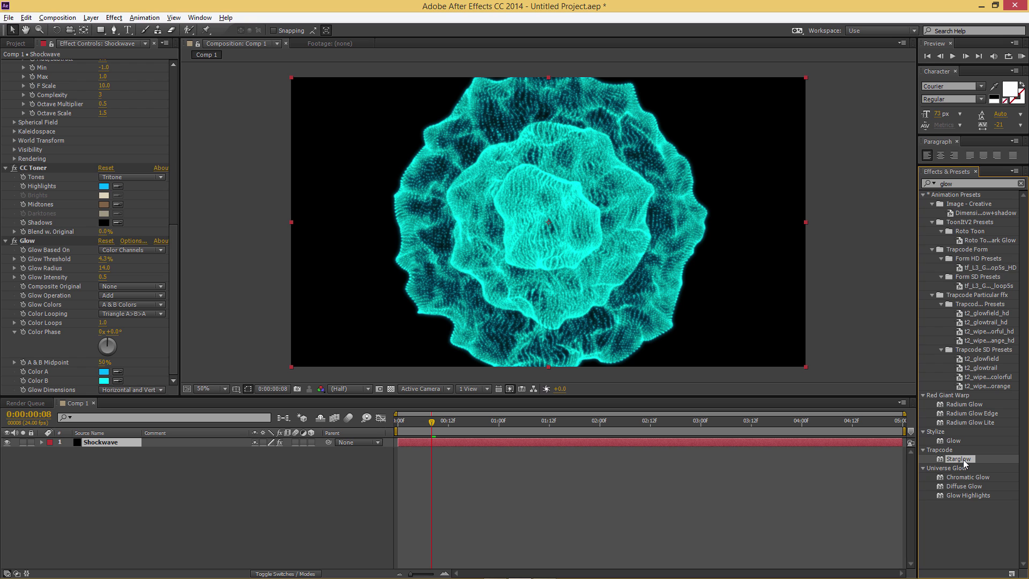
{"action": "left_click_drag", "start_coordinate": [963, 459], "coordinate": [105, 442]}
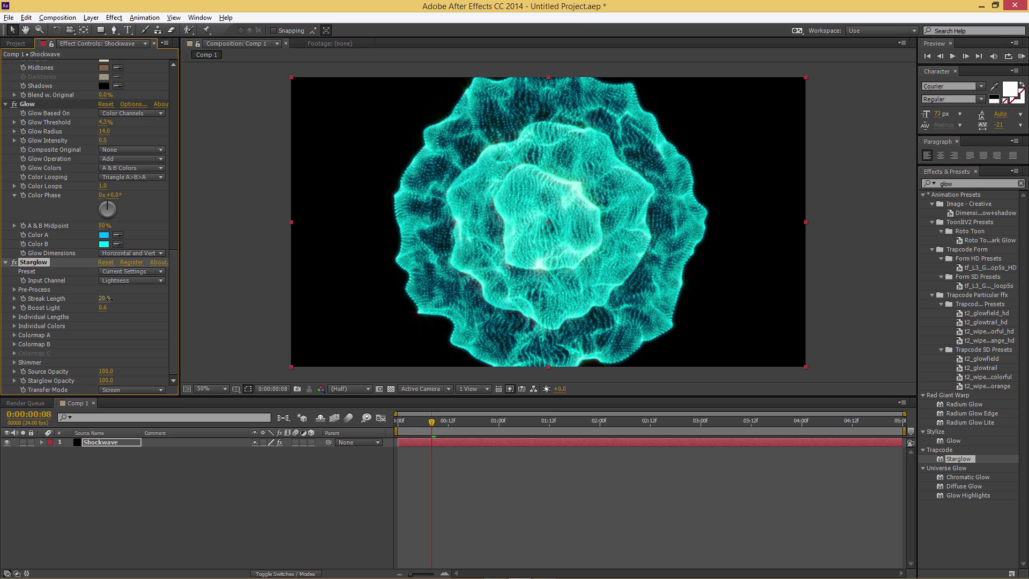
{"action": "left_click_drag", "start_coordinate": [104, 299], "coordinate": [102, 301]}
- Play a RAM preview of the shockwave animation from the start, and scrub to 0:00:03:07 to inspect the dispersed particles
{"action": "left_click_drag", "start_coordinate": [433, 423], "coordinate": [423, 422]}
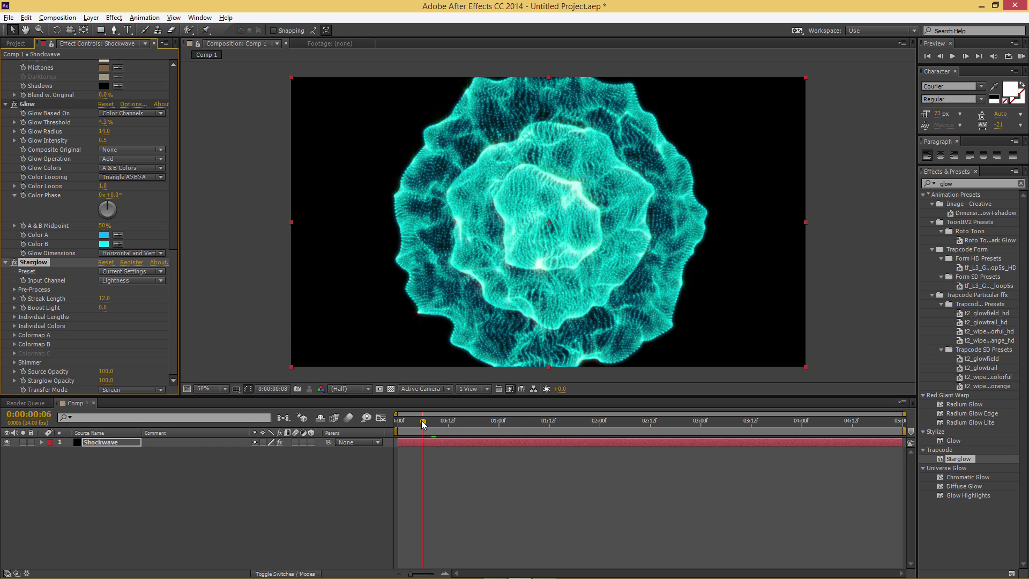
{"action": "key", "text": "KP_0"}
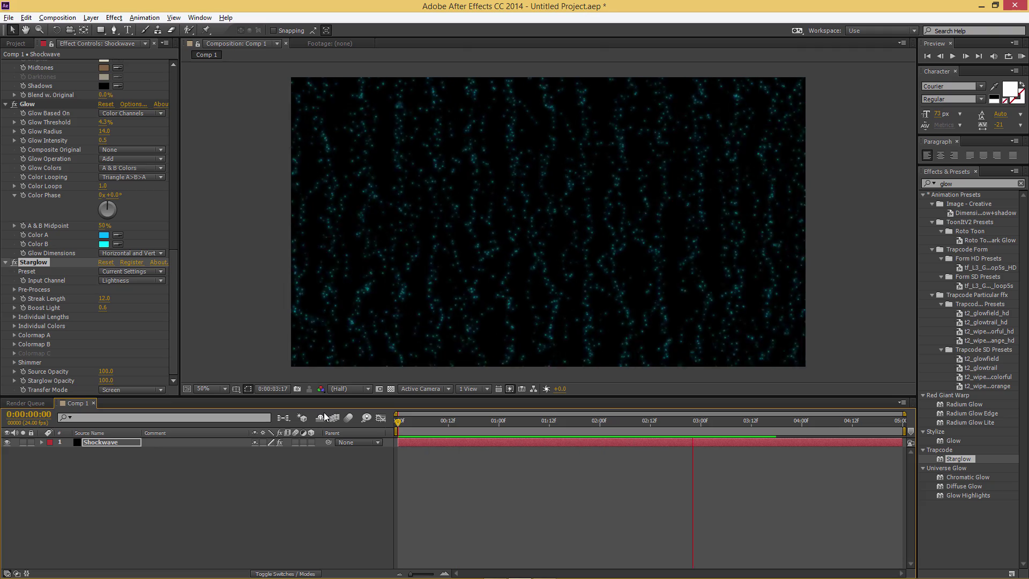
{"action": "key", "text": "space"}
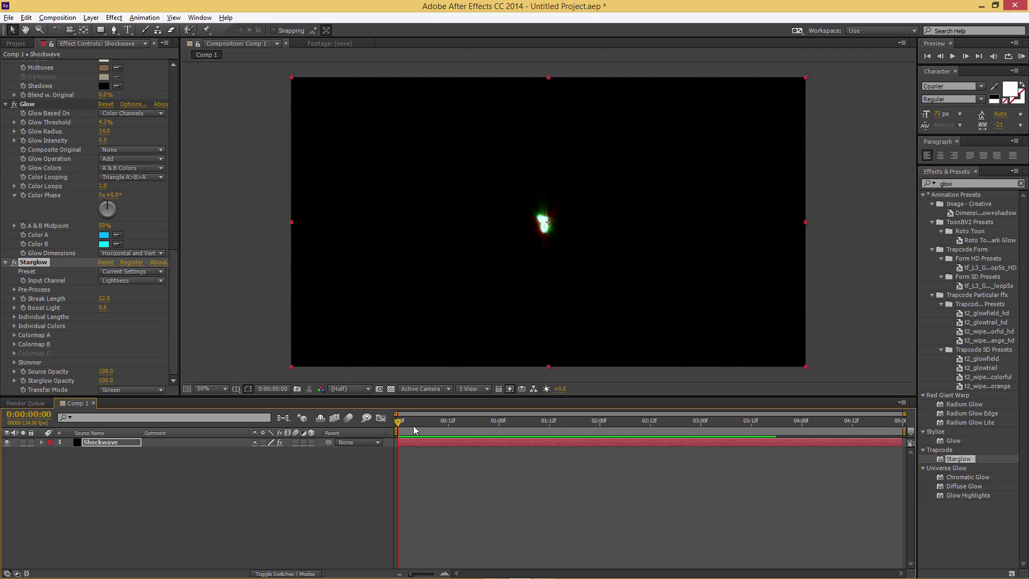
{"action": "left_click_drag", "start_coordinate": [710, 419], "coordinate": [732, 422]}
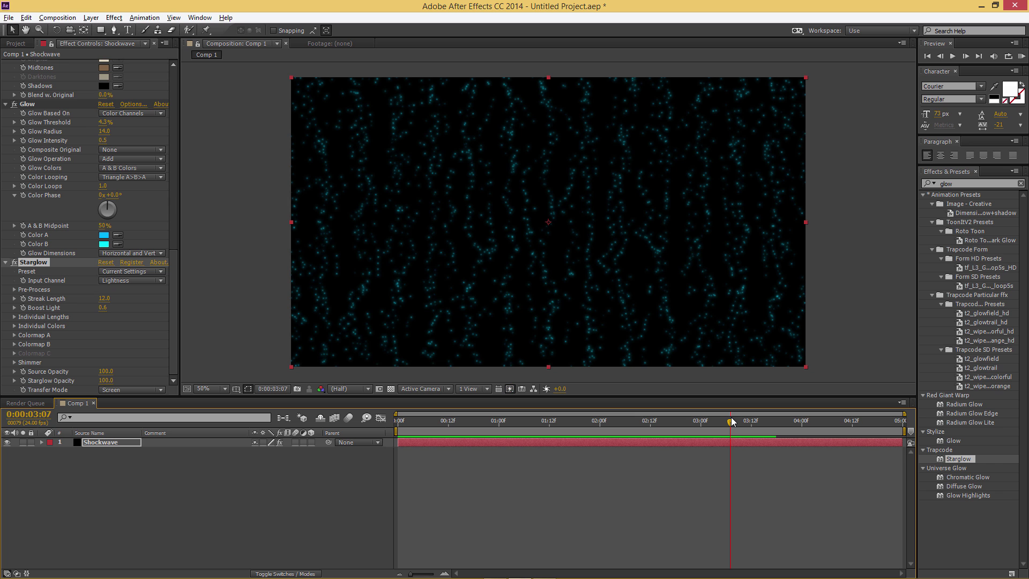
- Expand Form's Base Form settings, show the Shockwave layer's keyframed properties, and go to the Size keyframes at 0:00:03:00
{"action": "scroll", "coordinate": [106, 211], "scroll_direction": "up", "scroll_amount": 15}
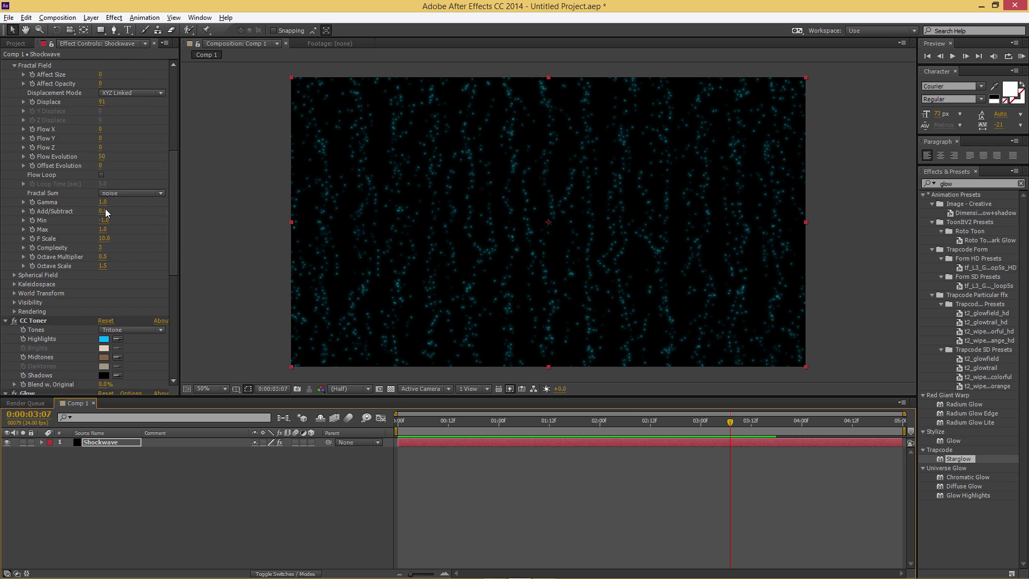
{"action": "left_click", "coordinate": [95, 193]}
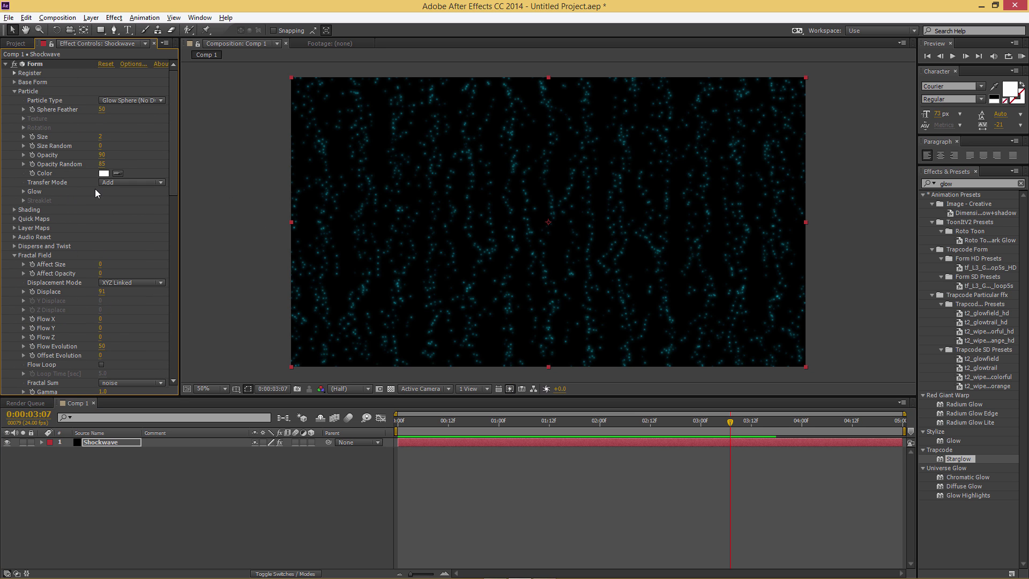
{"action": "left_click", "coordinate": [15, 82]}
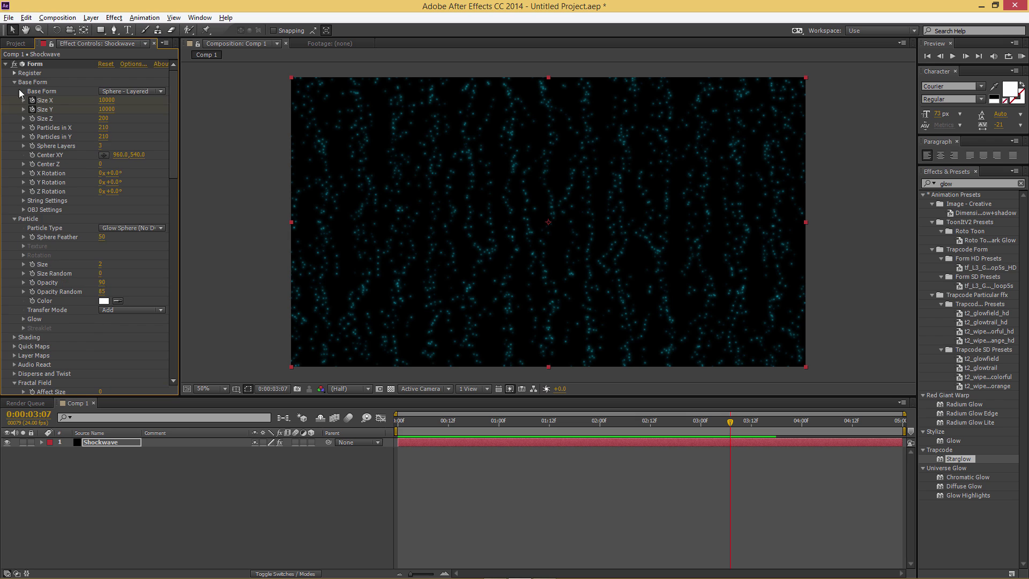
{"action": "left_click", "coordinate": [104, 446]}
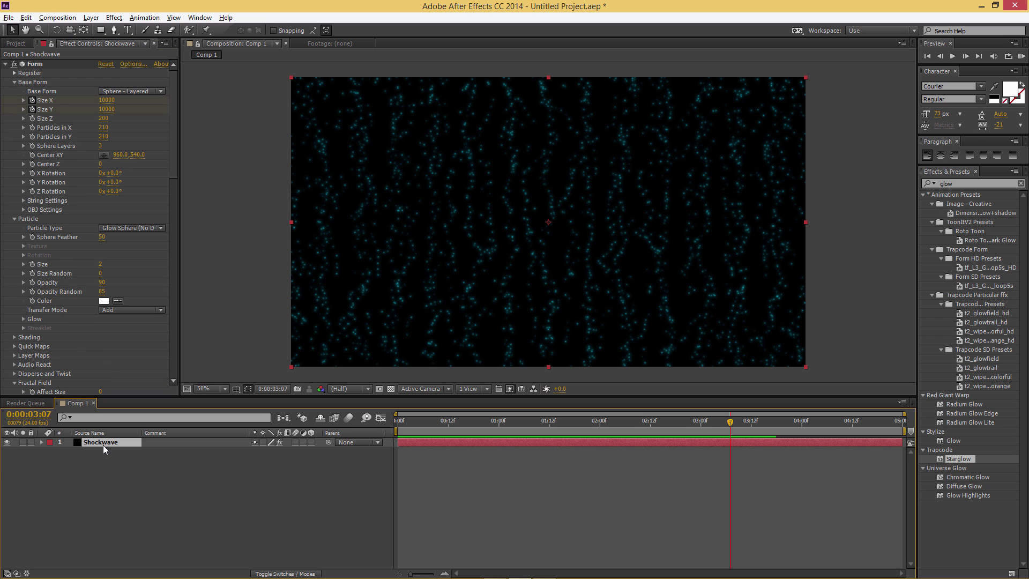
{"action": "key", "text": "u"}
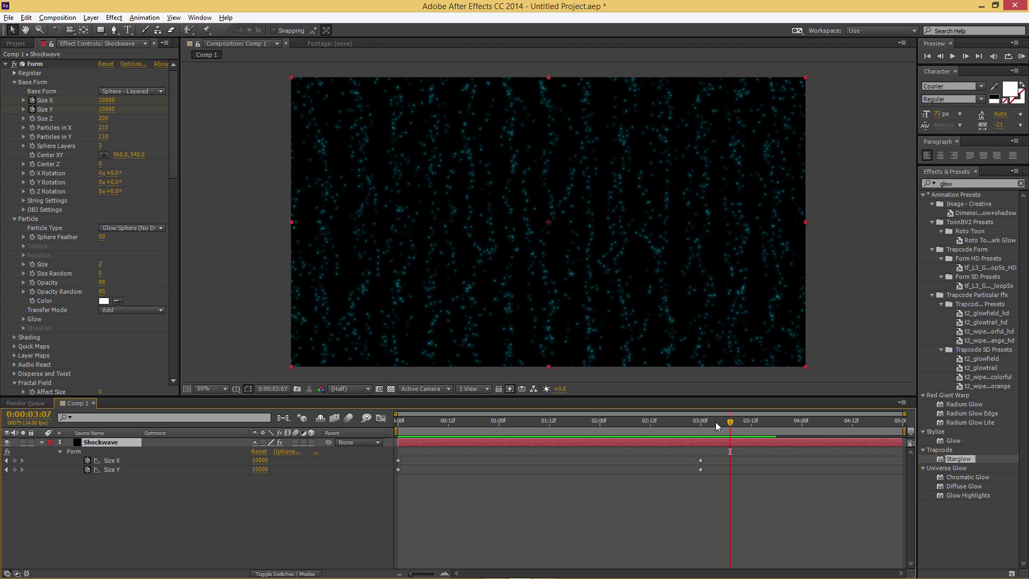
{"action": "left_click", "coordinate": [701, 429]}
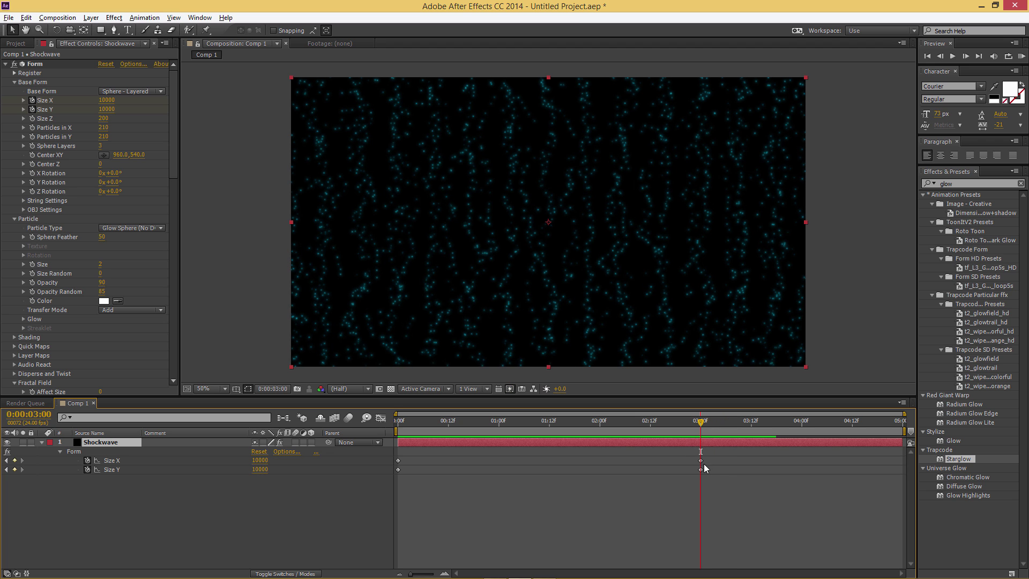
- Set Form's Size X and Size Y to 15000 at 0:00:03:00
{"action": "left_click", "coordinate": [107, 101]}
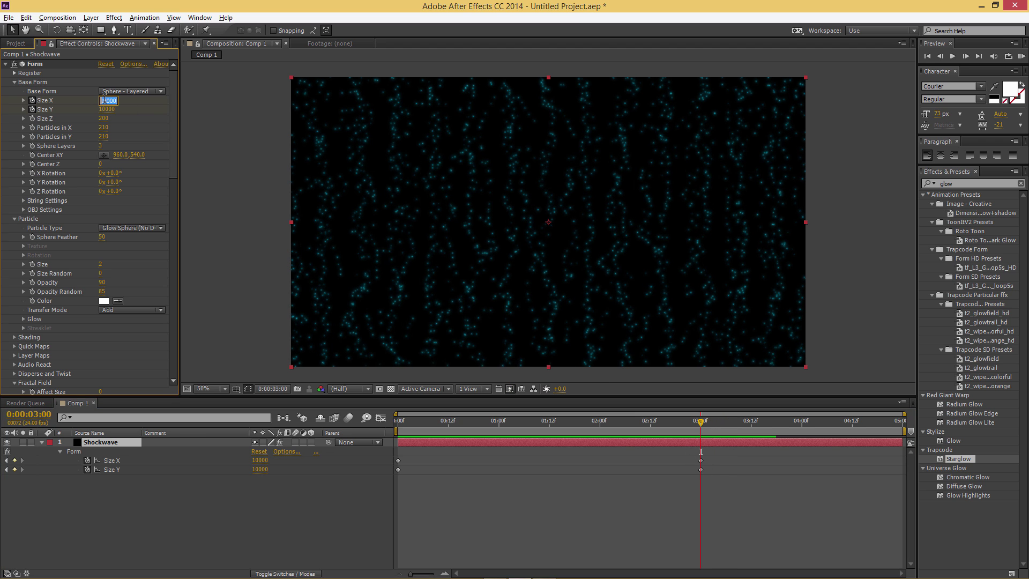
{"action": "left_click", "coordinate": [104, 100]}
{"action": "key", "text": "Tab"}
{"action": "type", "text": "15000"}
{"action": "key", "text": "Return"}
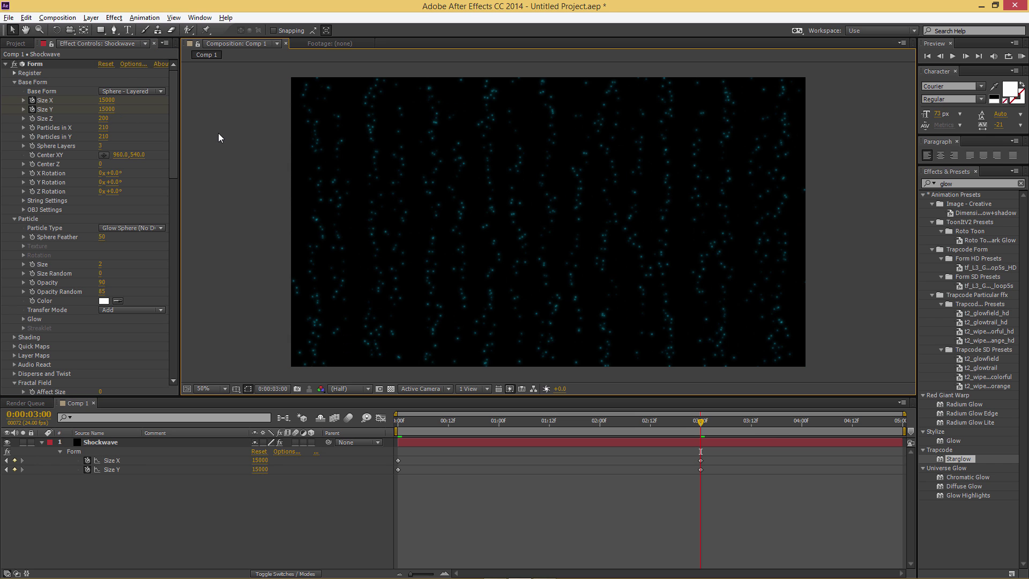
- Set Form's Size X and Size Y to 20000 at the 0:00:03:00 keyframes
{"action": "left_click", "coordinate": [107, 100]}
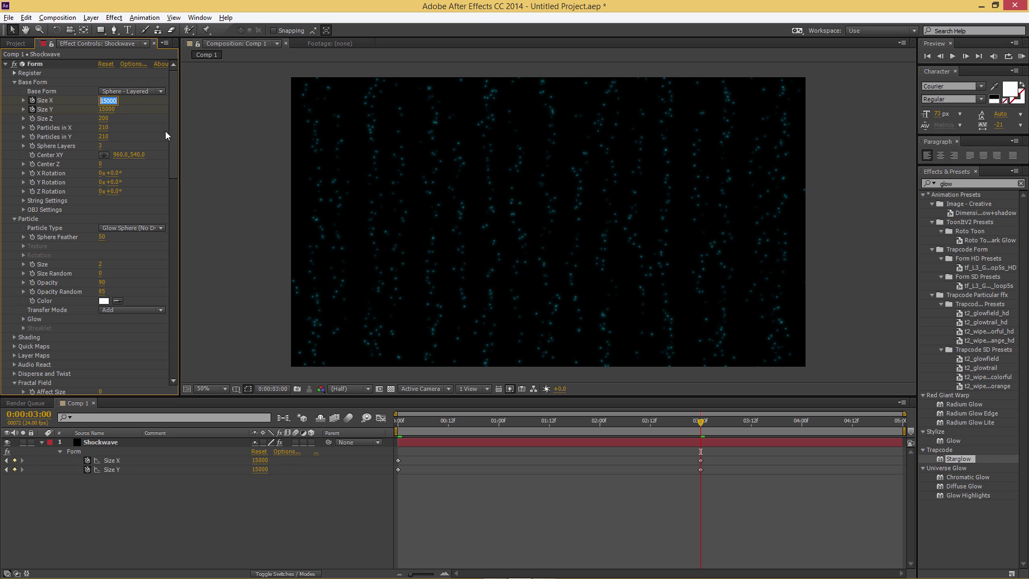
{"action": "left_click", "coordinate": [103, 101]}
{"action": "left_click_drag", "start_coordinate": [107, 100], "coordinate": [100, 100]}
{"action": "type", "text": "20"}
{"action": "key", "text": "Return"}
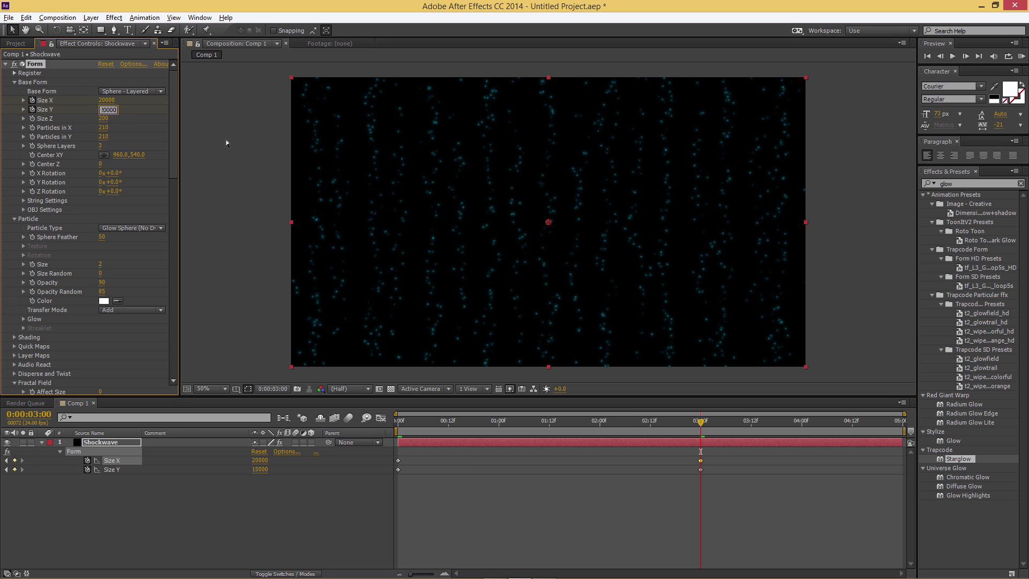
{"action": "left_click", "coordinate": [227, 139]}
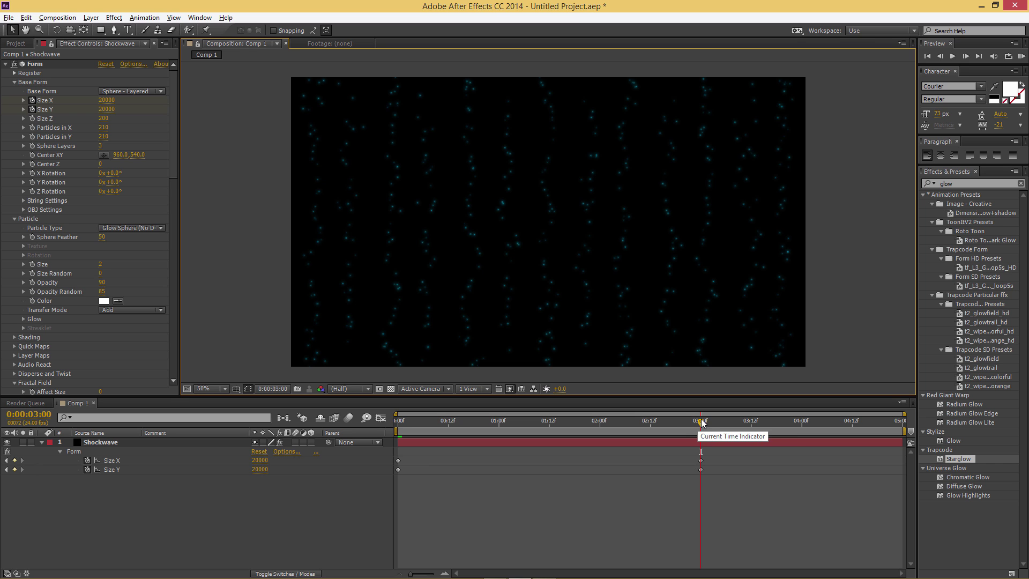
- Add a 100% Opacity keyframe to the Shockwave layer at 0:00:02:21
{"action": "left_click_drag", "start_coordinate": [702, 423], "coordinate": [687, 422]}
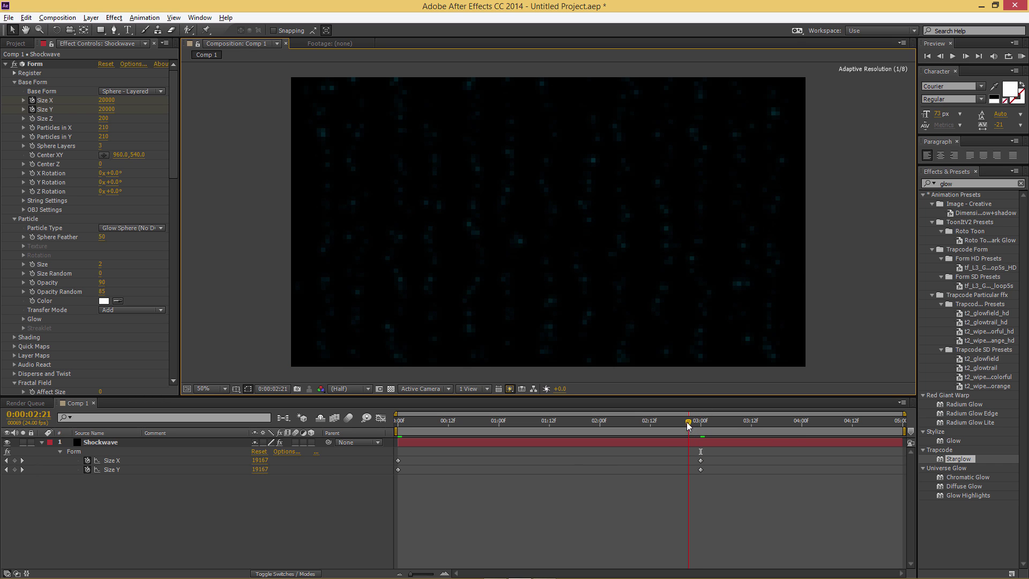
{"action": "left_click", "coordinate": [43, 440], "text": "ctrl"}
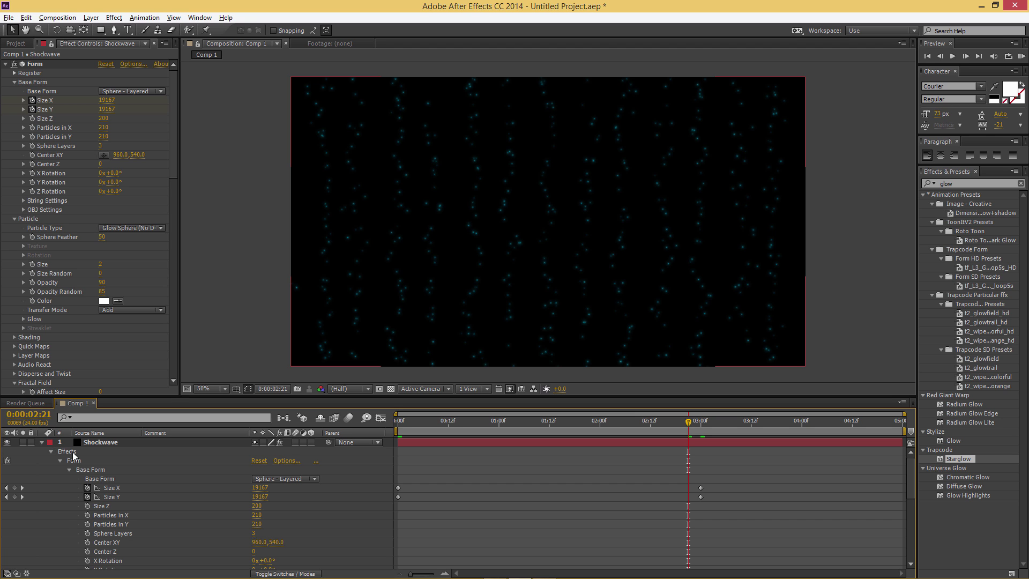
{"action": "scroll", "coordinate": [161, 458], "scroll_direction": "down", "scroll_amount": 8}
{"action": "scroll", "coordinate": [103, 516], "scroll_direction": "down", "scroll_amount": 1}
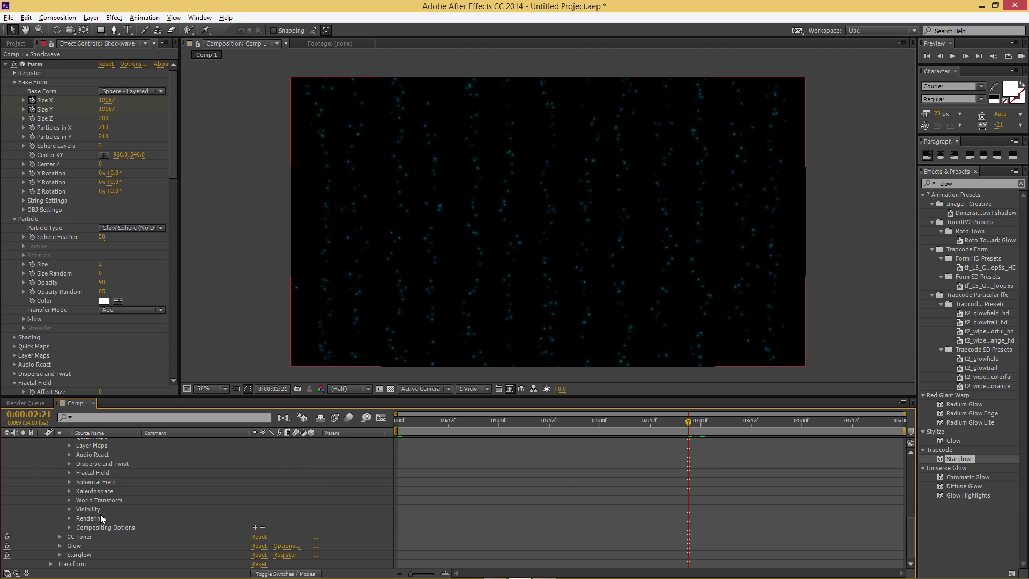
{"action": "scroll", "coordinate": [50, 567], "scroll_direction": "down", "scroll_amount": 2}
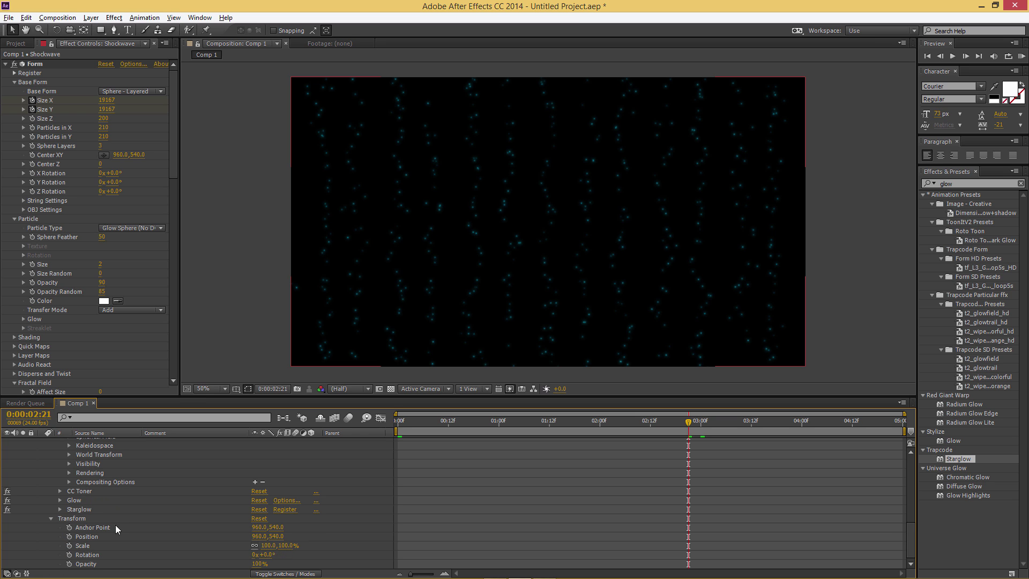
{"action": "left_click", "coordinate": [69, 564]}
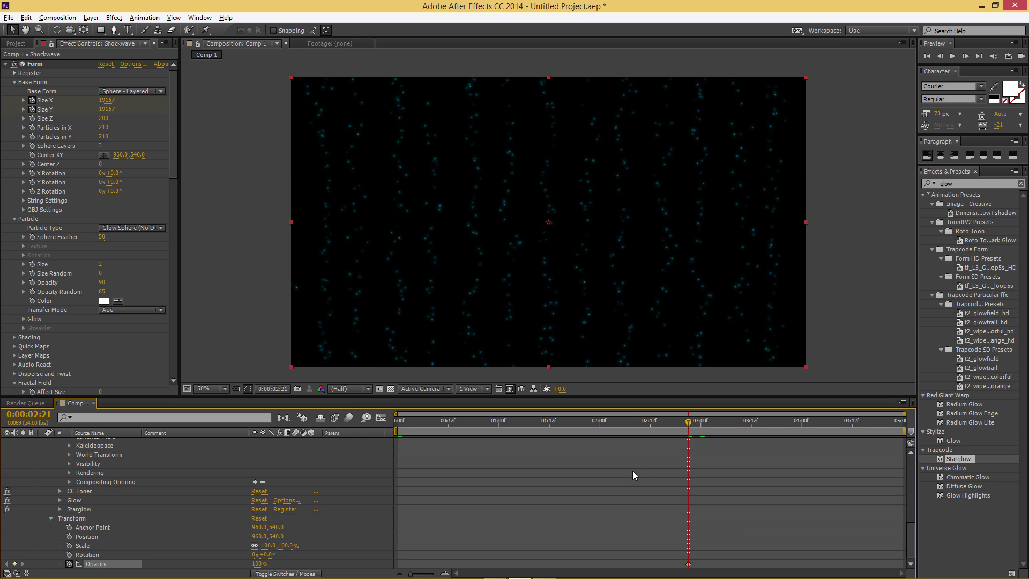
- Set the Shockwave layer's Opacity to 0% at 0:00:03:00
{"action": "scroll", "coordinate": [734, 483], "scroll_direction": "up", "scroll_amount": 10}
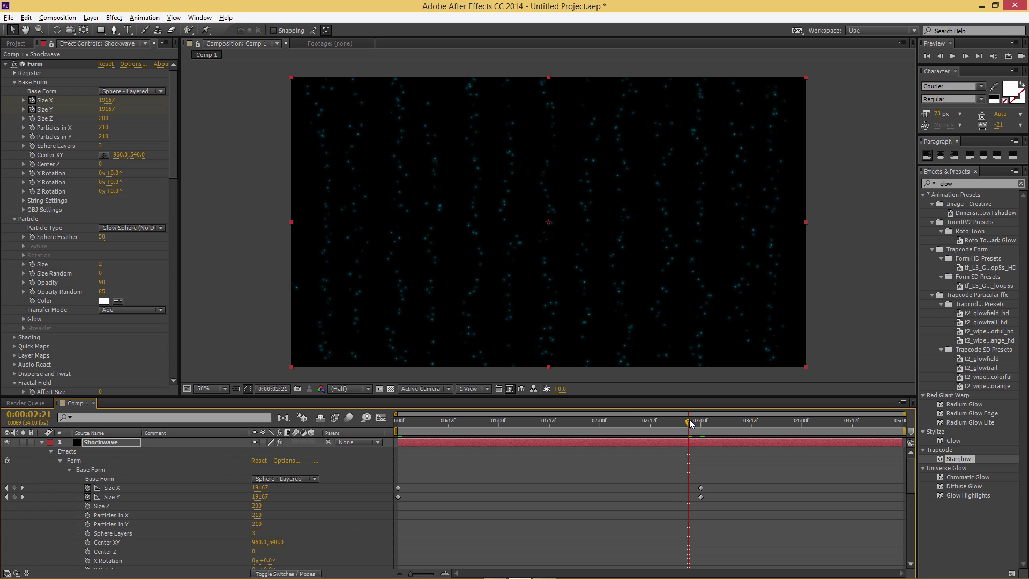
{"action": "left_click_drag", "start_coordinate": [694, 425], "coordinate": [700, 424]}
{"action": "scroll", "coordinate": [687, 482], "scroll_direction": "down", "scroll_amount": 10}
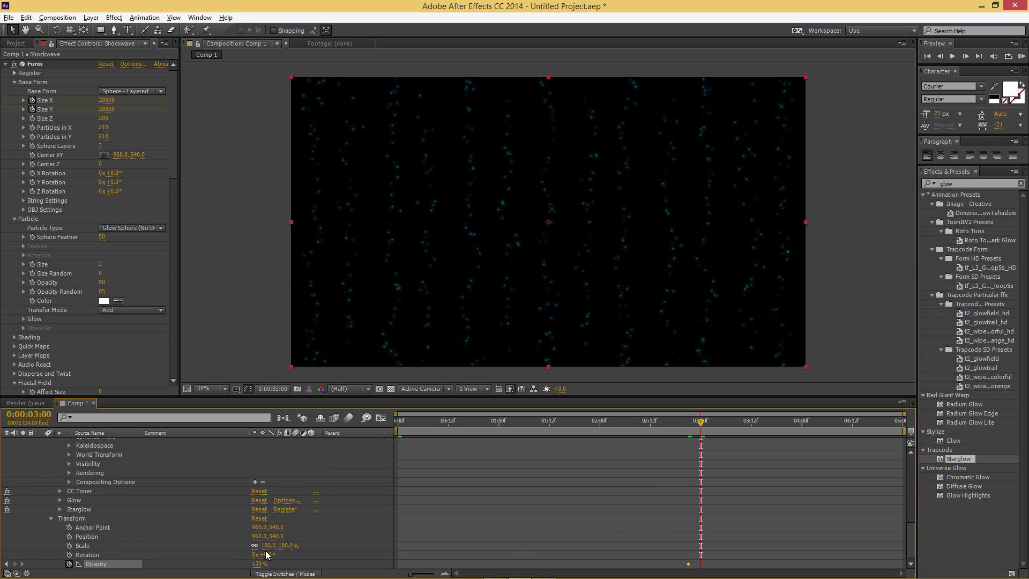
{"action": "left_click", "coordinate": [260, 563]}
{"action": "type", "text": "0"}
{"action": "key", "text": "Return"}
- Show only the keyframed properties, select all Size X, Size Y and Opacity keyframes, and apply Easy Ease to them
{"action": "scroll", "coordinate": [175, 464], "scroll_direction": "up", "scroll_amount": 10}
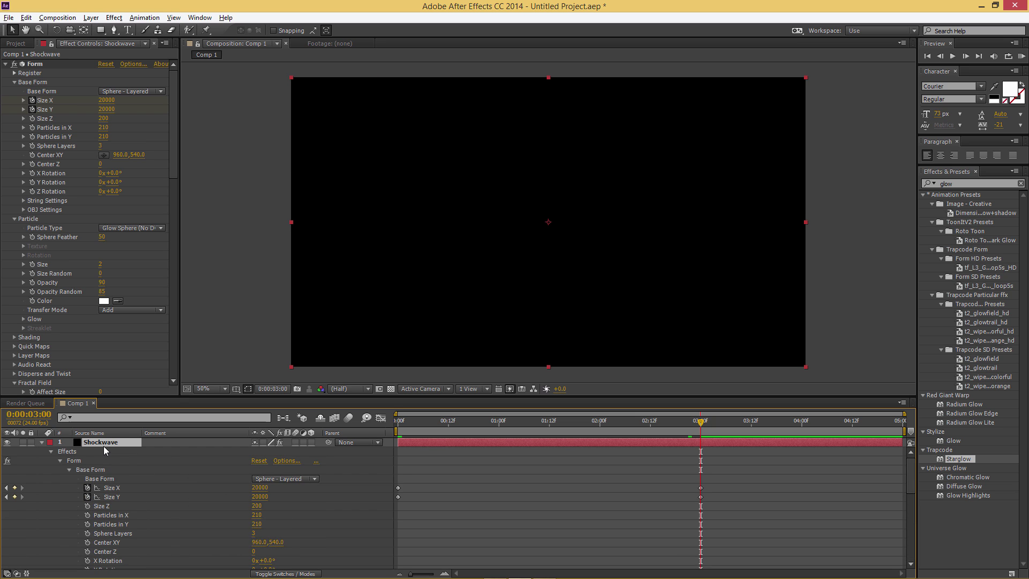
{"action": "key", "text": "u"}
{"action": "left_click_drag", "start_coordinate": [708, 480], "coordinate": [398, 455]}
{"action": "right_click", "coordinate": [398, 462]}
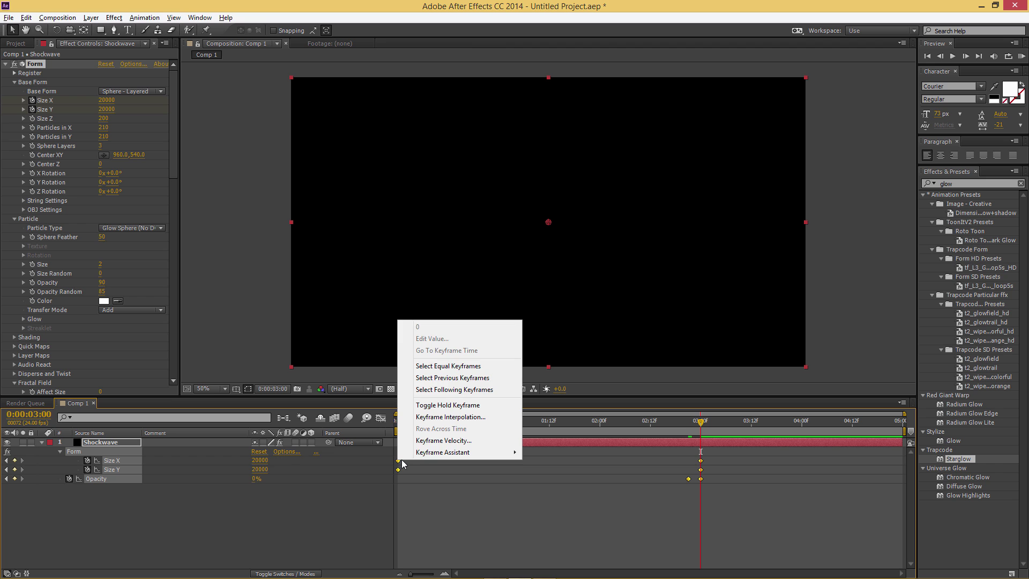
{"action": "mouse_move", "coordinate": [429, 455]}
{"action": "left_click", "coordinate": [567, 476]}
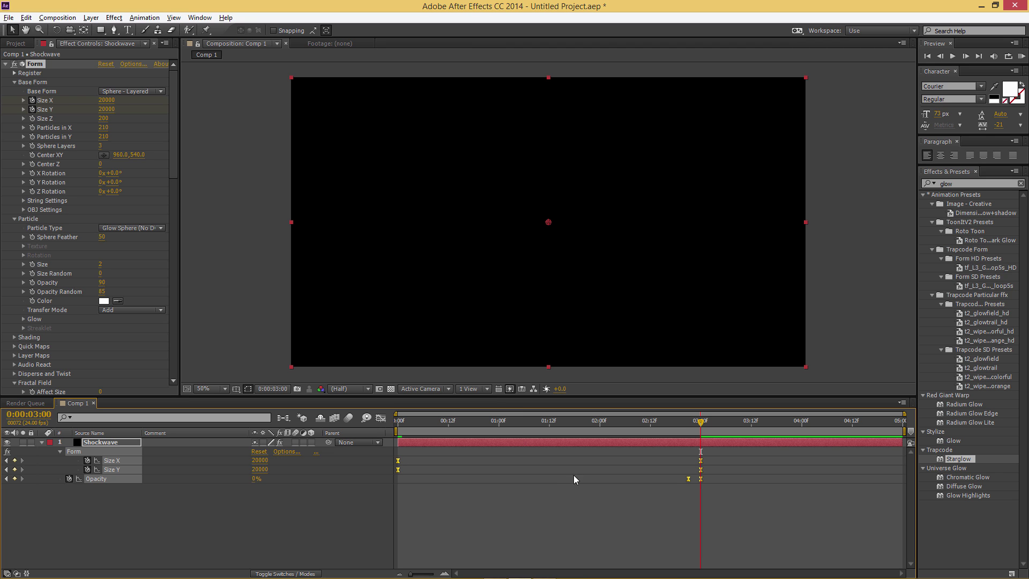
- Shorten the work area to about three seconds and preview the eased shockwave animation from the start
{"action": "left_click_drag", "start_coordinate": [658, 421], "coordinate": [379, 420]}
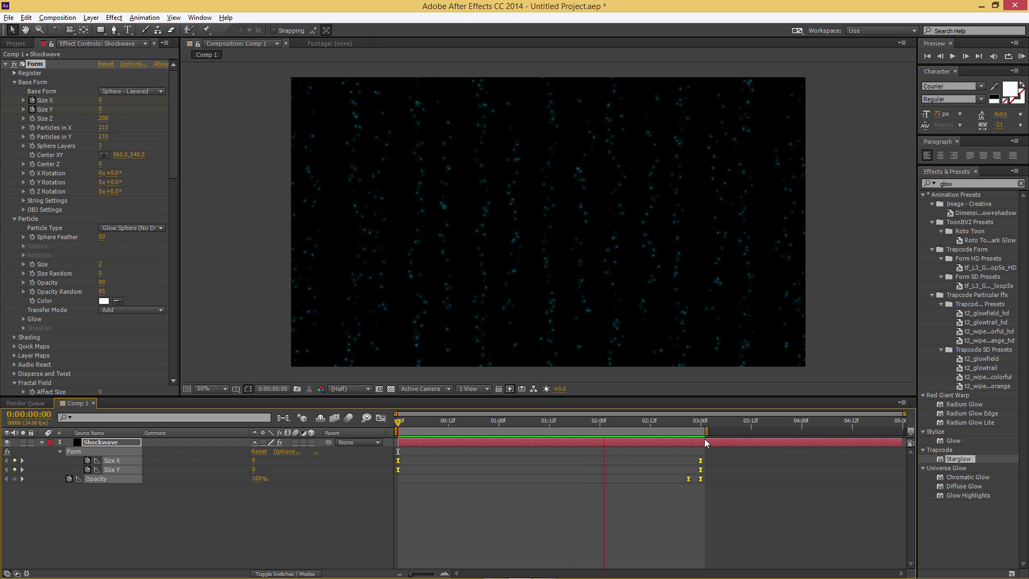
{"action": "key", "text": "space"}
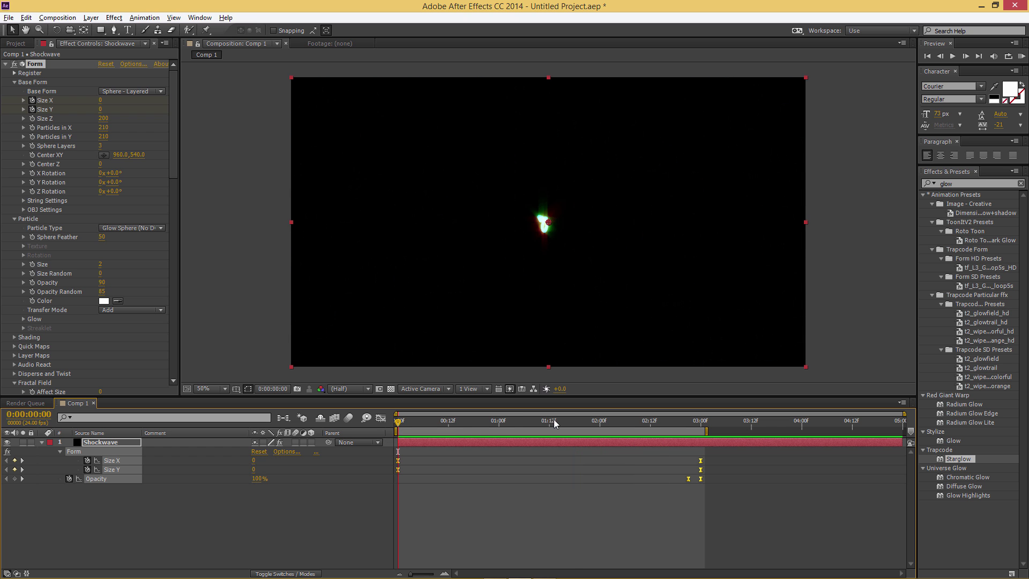
- Move the 100% Opacity keyframe to 0:00:01:23 and preview the longer fade-out
{"action": "left_click", "coordinate": [576, 418]}
{"action": "mouse_move", "coordinate": [577, 417]}
{"action": "left_mouse_down"}
{"action": "mouse_move", "coordinate": [512, 417]}
{"action": "mouse_move", "coordinate": [597, 413]}
{"action": "left_mouse_up"}
{"action": "left_click", "coordinate": [699, 490]}
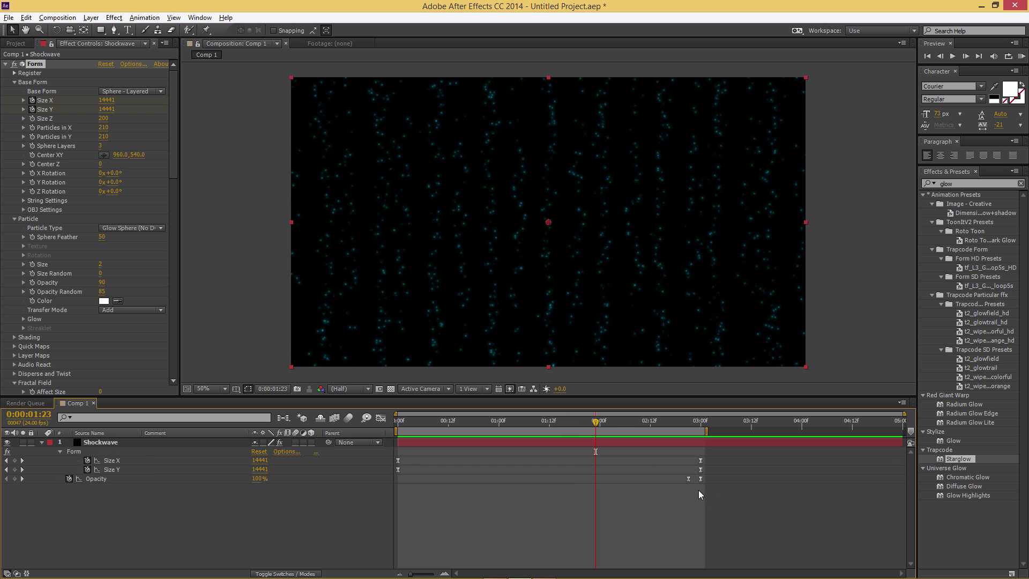
{"action": "left_click", "coordinate": [688, 478]}
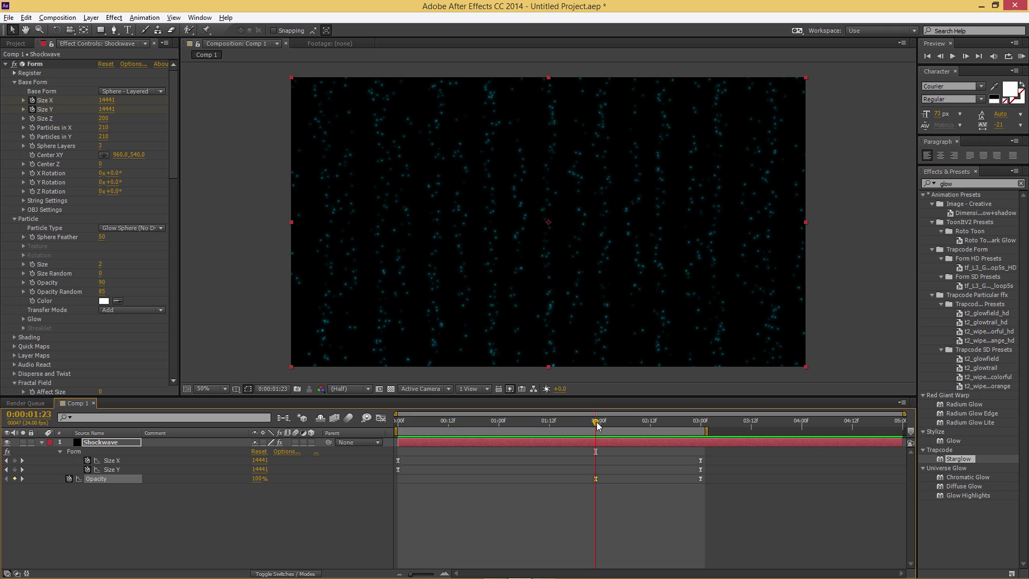
{"action": "key", "text": "space"}
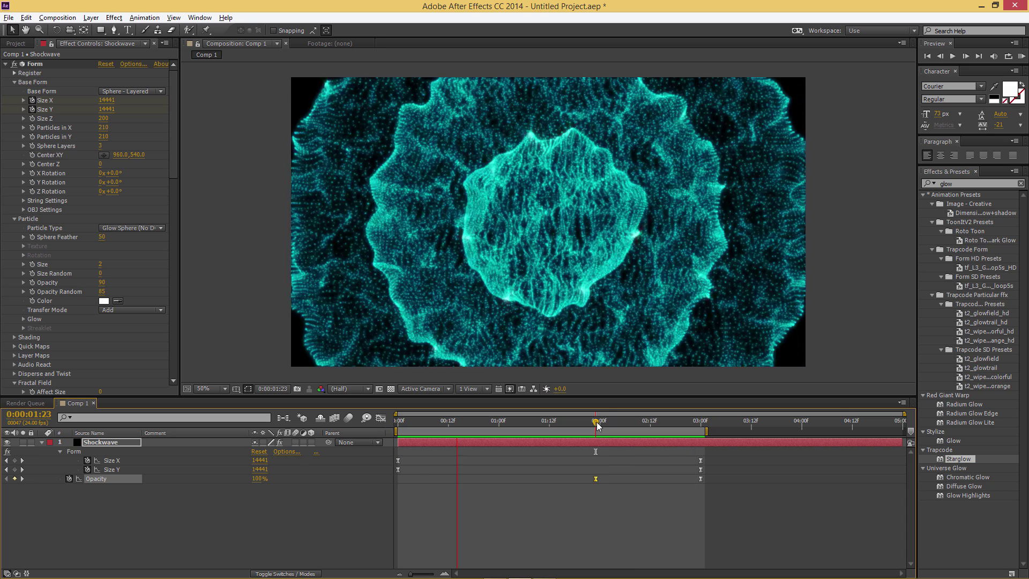
{"action": "key", "text": "space"}
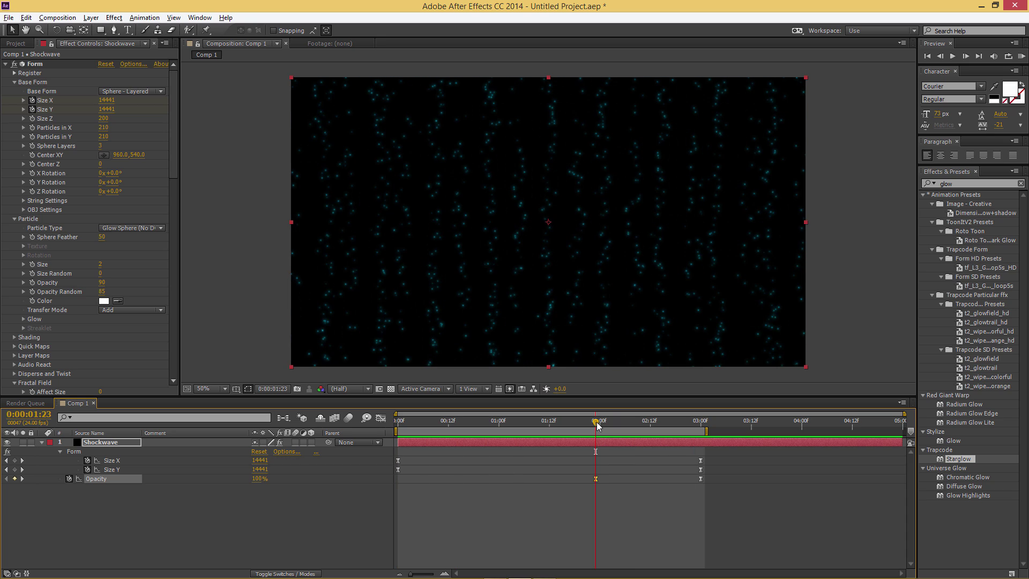
- Move the 100% Opacity keyframe to 0:00:01:18
{"action": "left_click_drag", "start_coordinate": [598, 426], "coordinate": [577, 428]}
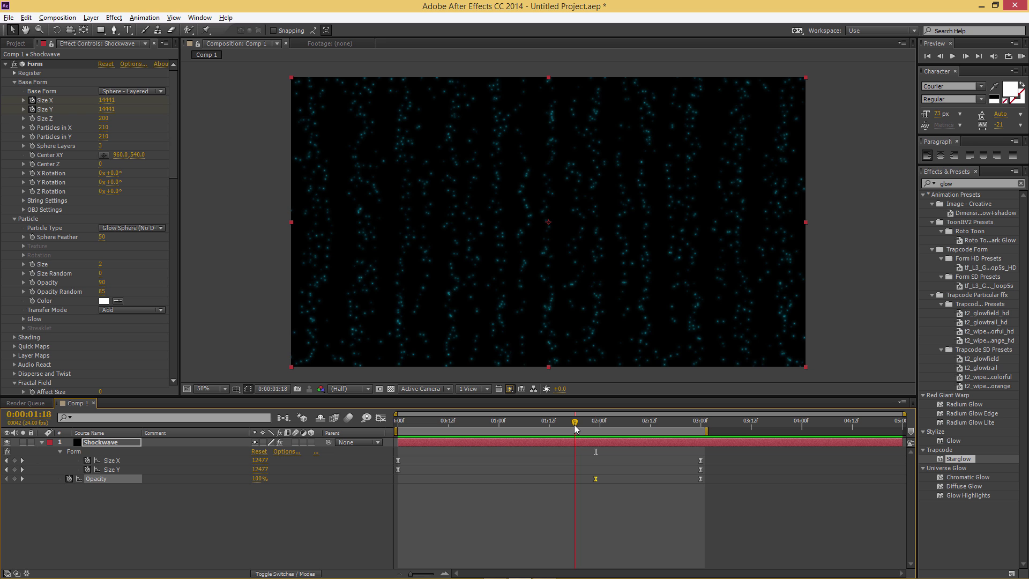
{"action": "left_click_drag", "start_coordinate": [595, 479], "coordinate": [578, 480]}
- Preview the shockwave animation with its adjusted fade-out, and inspect the frame at 0:00:00:10
{"action": "key", "text": "space"}
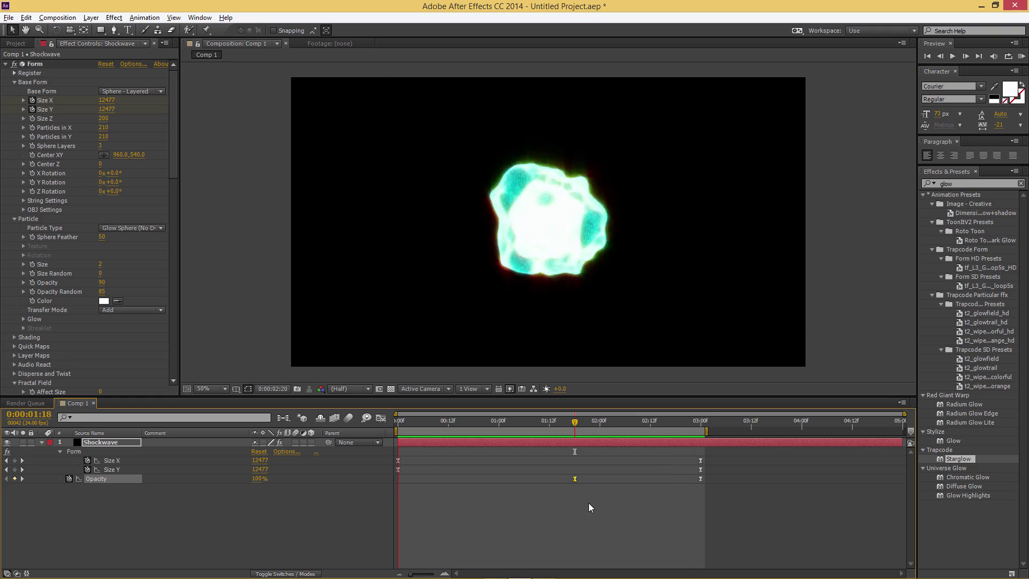
{"action": "key", "text": "space"}
{"action": "key", "text": "space"}
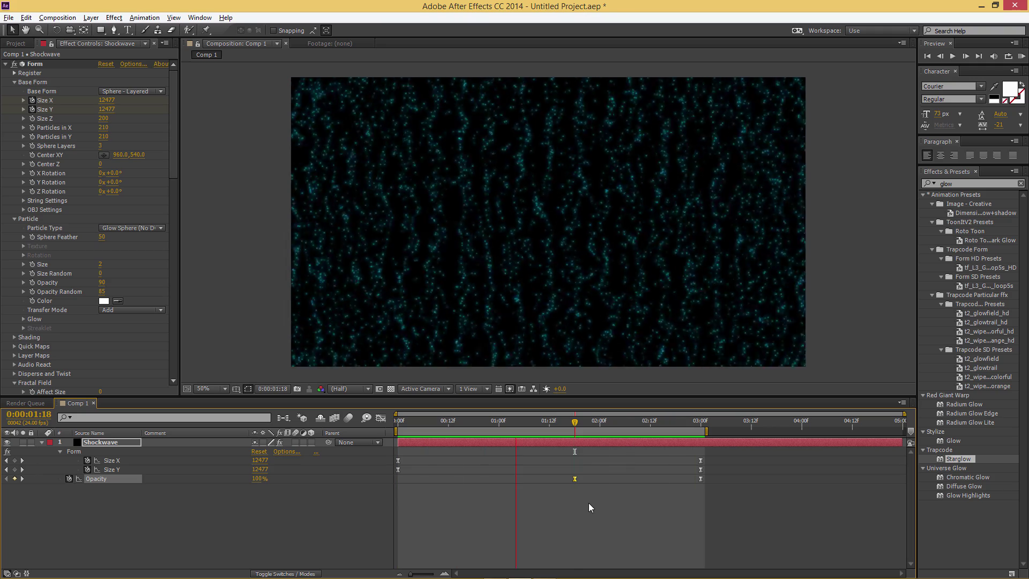
{"action": "left_click", "coordinate": [438, 420]}
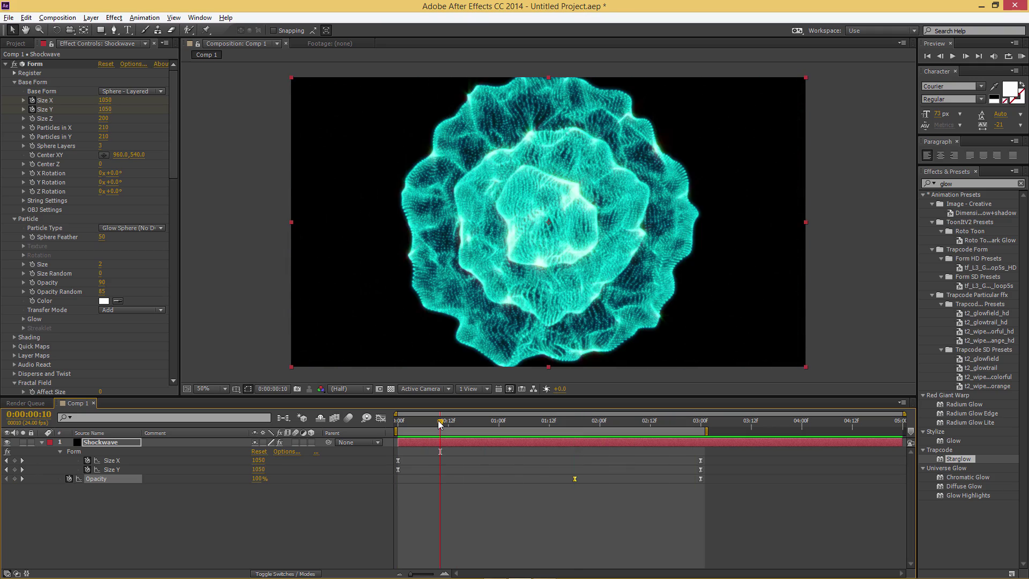